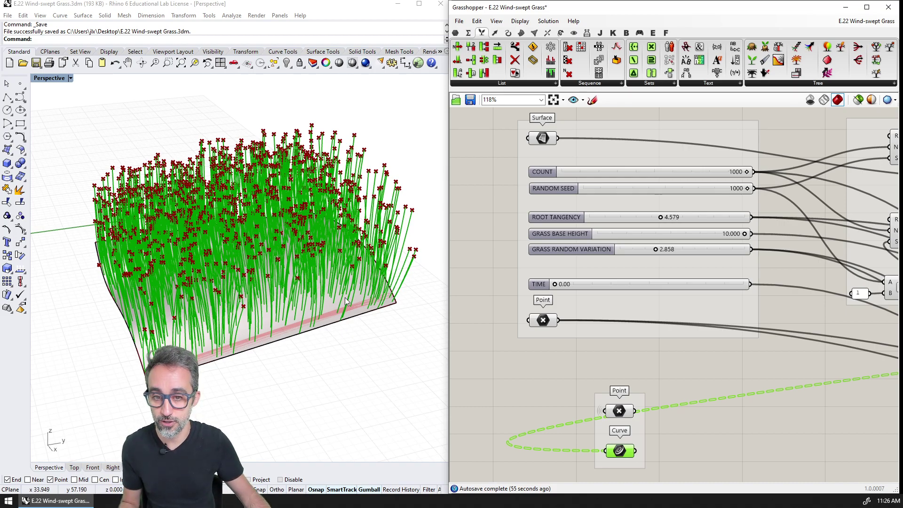
right_click_drag(349, 344, 283, 374)
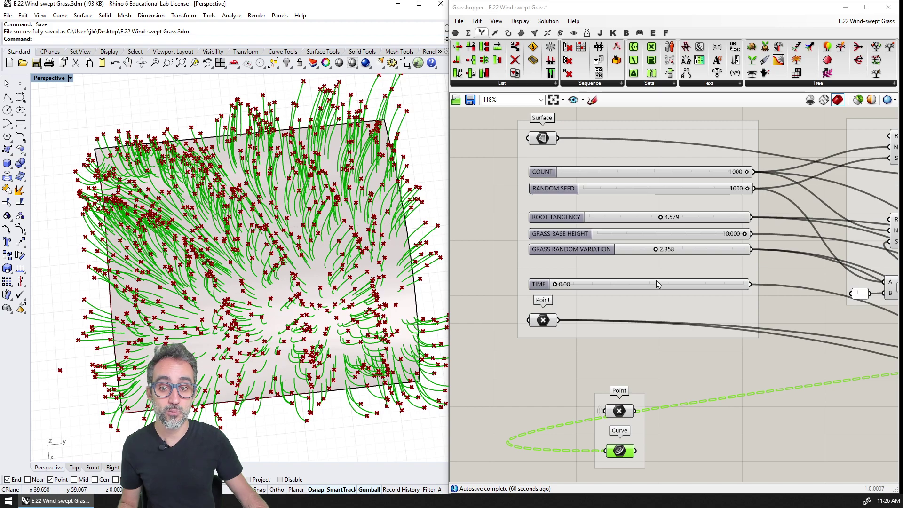
scroll(635, 281, "up", 2)
right_click_drag(565, 280, 549, 280)
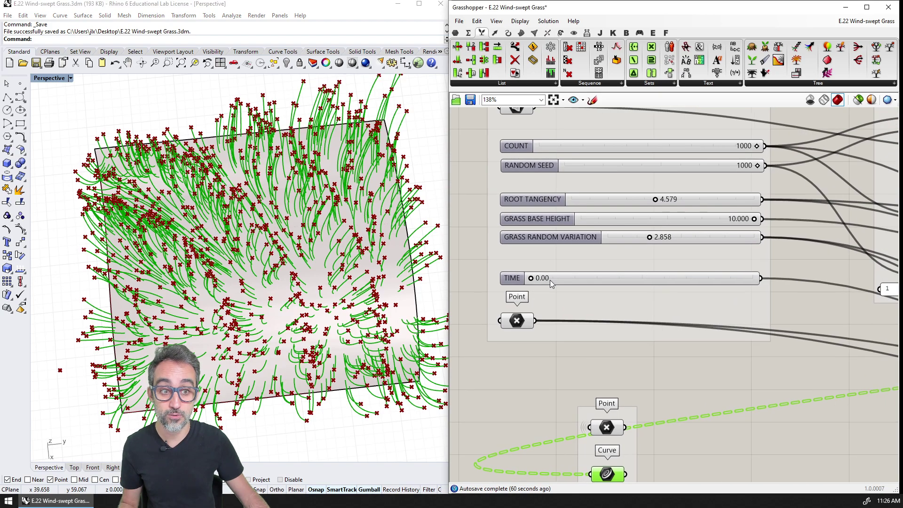
mouse_move(531, 278)
left_mouse_down()
mouse_move(757, 279)
mouse_move(656, 295)
mouse_move(526, 286)
left_mouse_up()
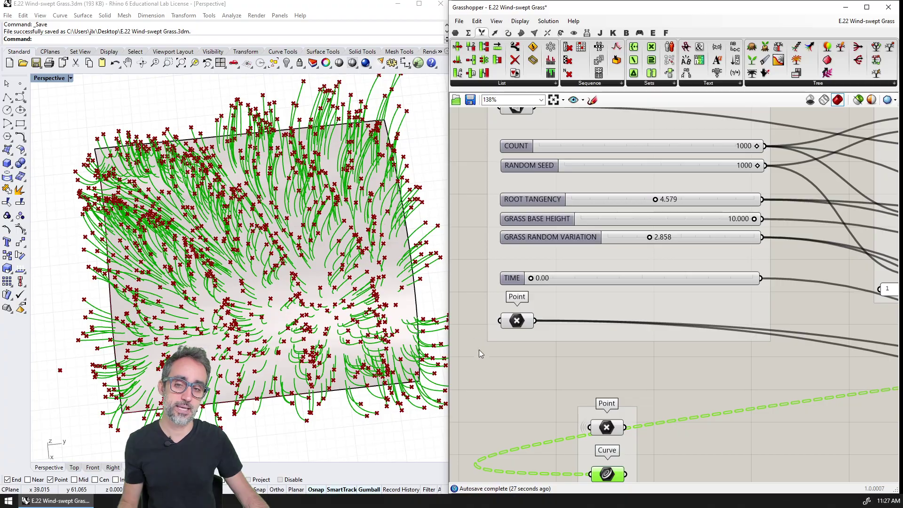
right_click_drag(371, 338, 345, 287)
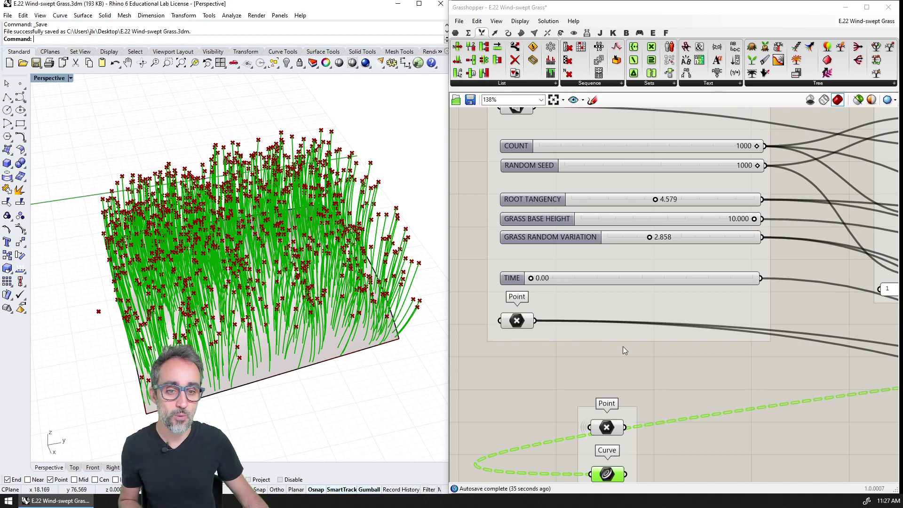
Step: Open Animate... on the TIME slider and set the frame output folder to Desktop\animation
right_click_drag(620, 348, 610, 300)
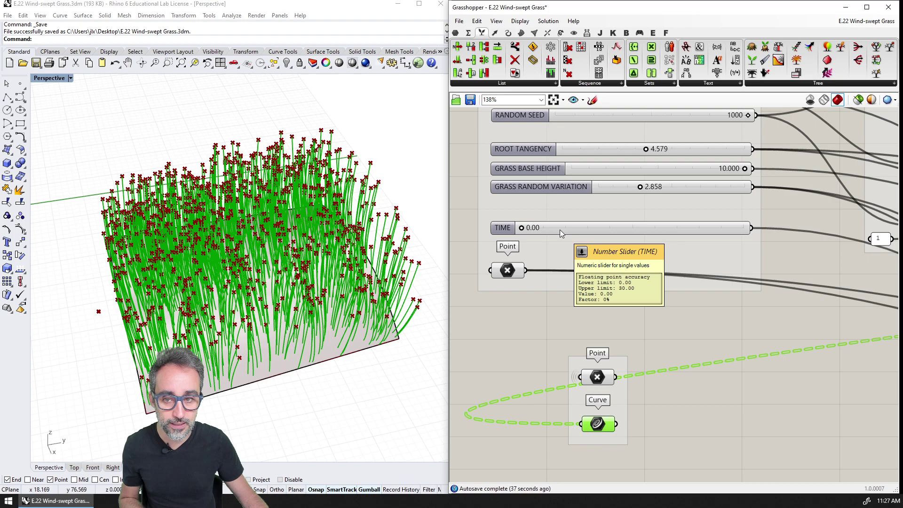
right_click(561, 233)
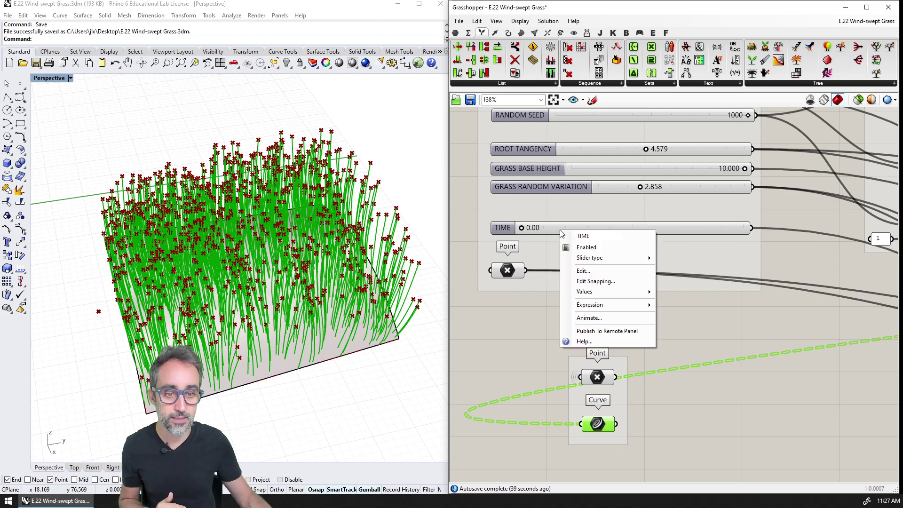
left_click(600, 320)
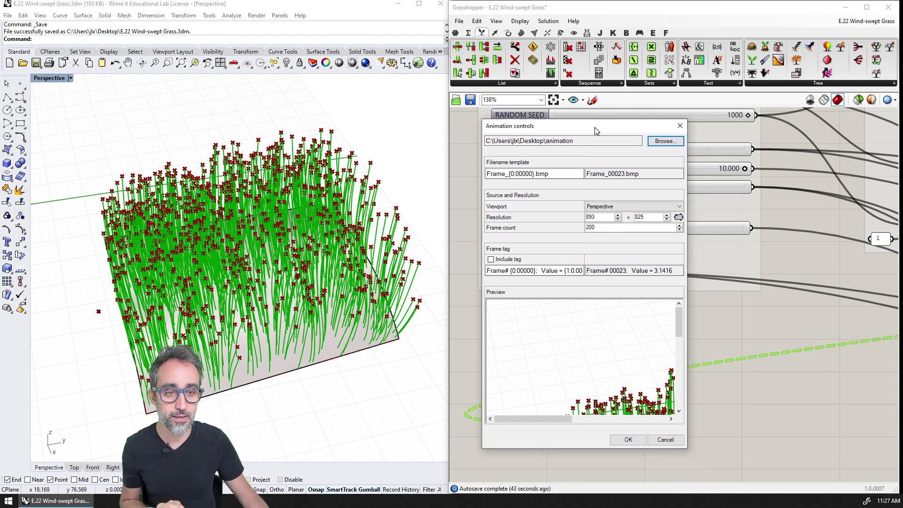
left_click_drag(596, 131, 588, 109)
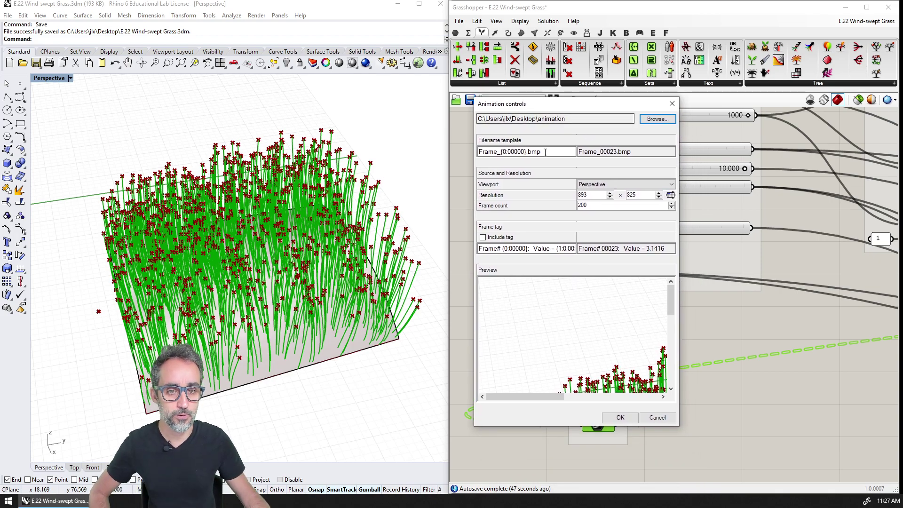
left_click(653, 120)
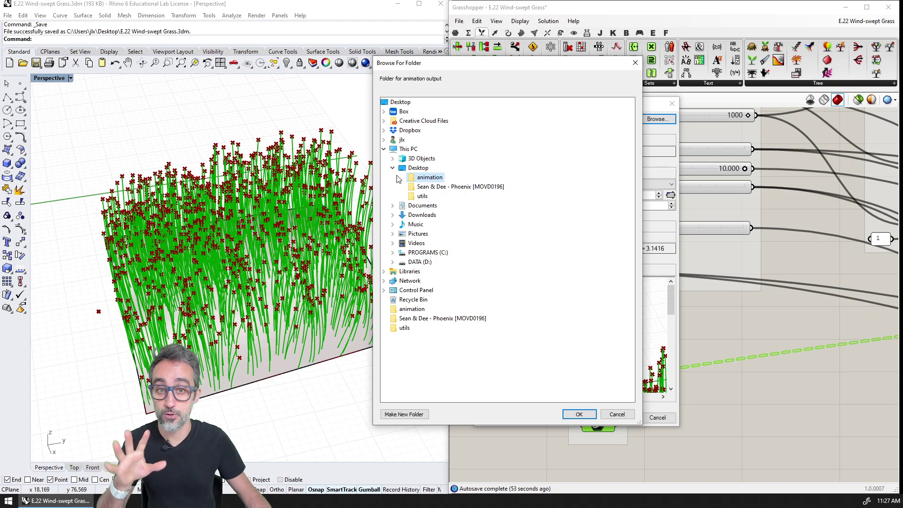
left_click(579, 414)
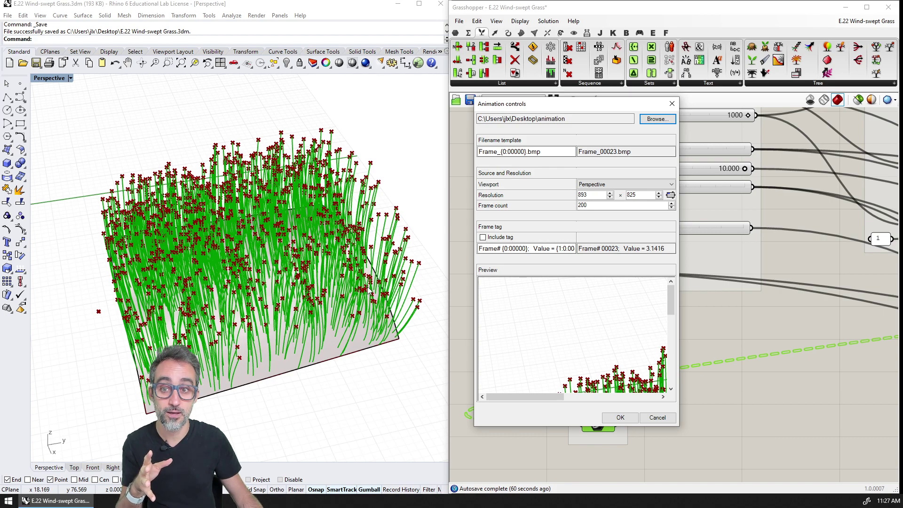
Step: Maximize Rhino and set the TIME animation to 600 frames at the 1853 × 825 viewport resolution
left_click(421, 5)
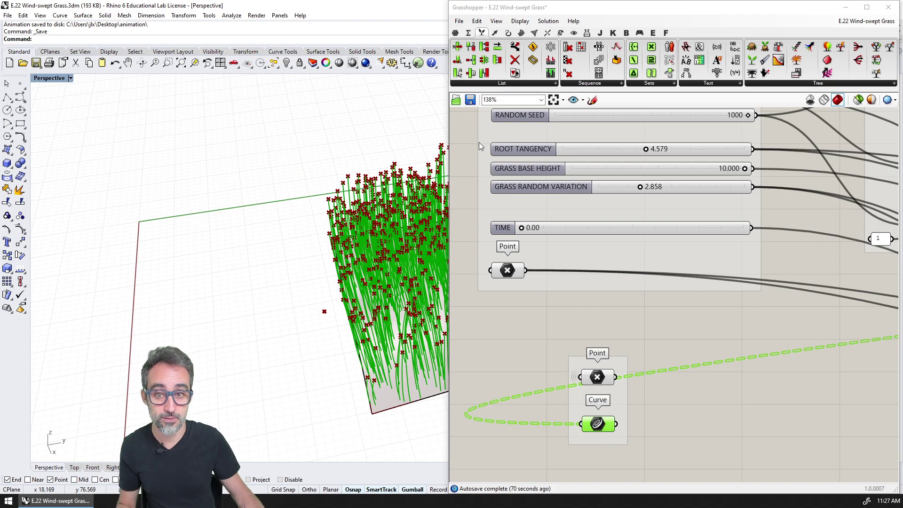
scroll(444, 207, "up", 3)
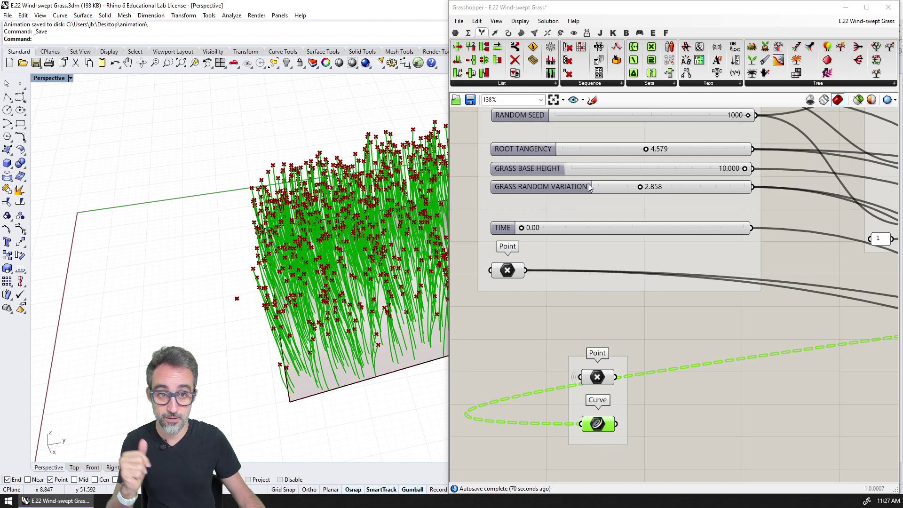
right_click(594, 229)
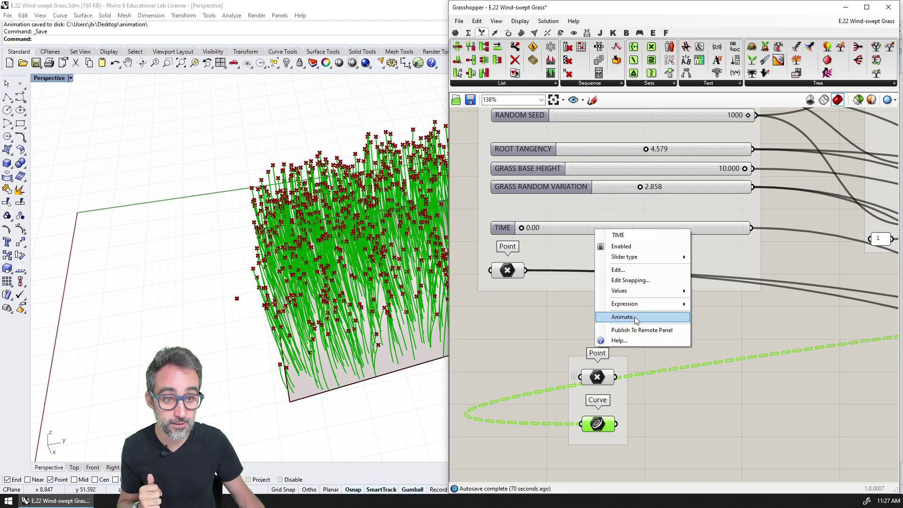
left_click(626, 317)
left_click(728, 249)
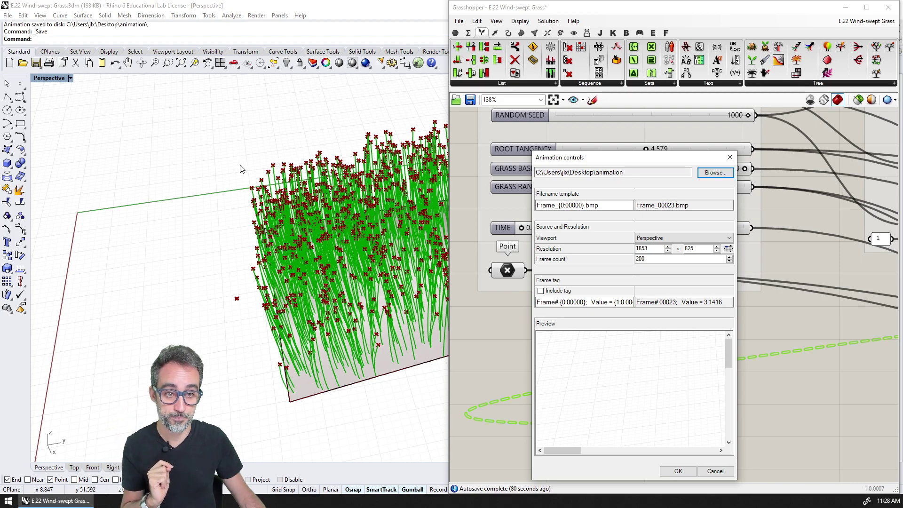
double_click(655, 262)
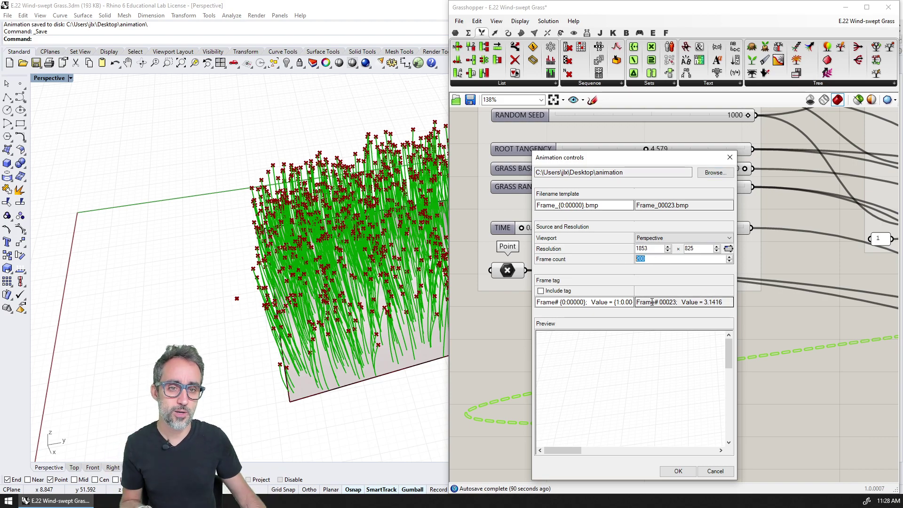
left_click_drag(658, 157, 339, 124)
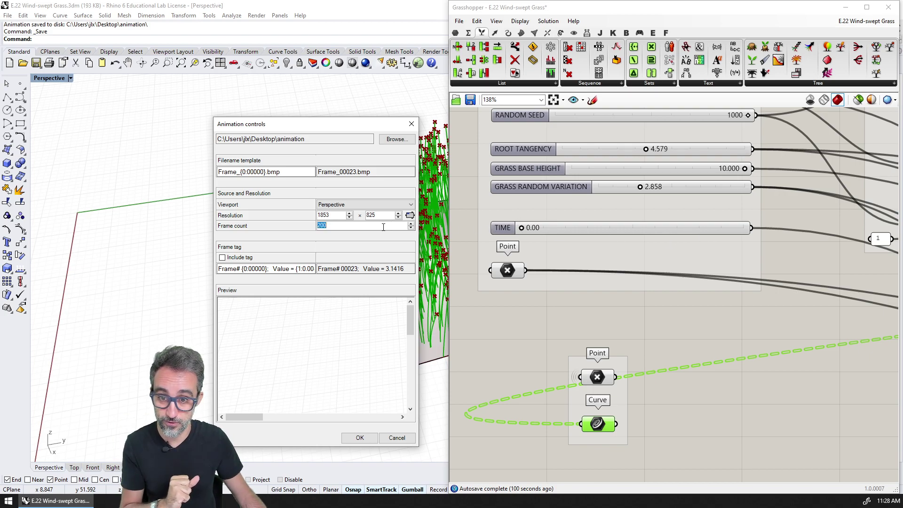
type("500")
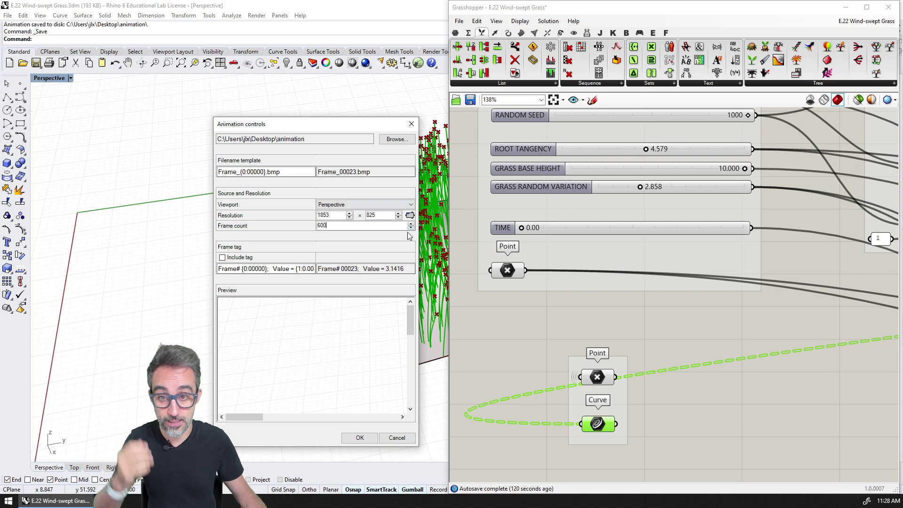
Step: Start rendering all 600 frames into the Desktop animation folder
left_click(361, 437)
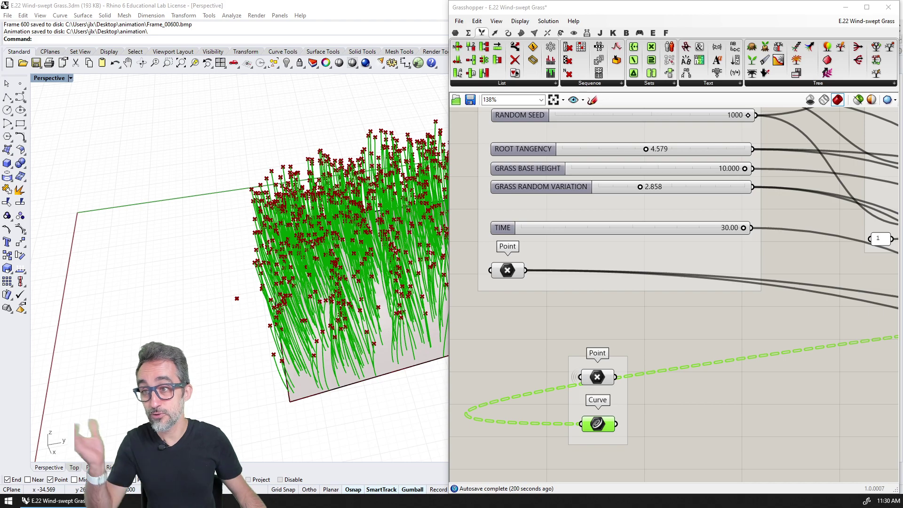
Step: Center the animation folder window and open Frame_00000.bmp in ACDSee Quick View
left_click_drag(275, 59, 493, 28)
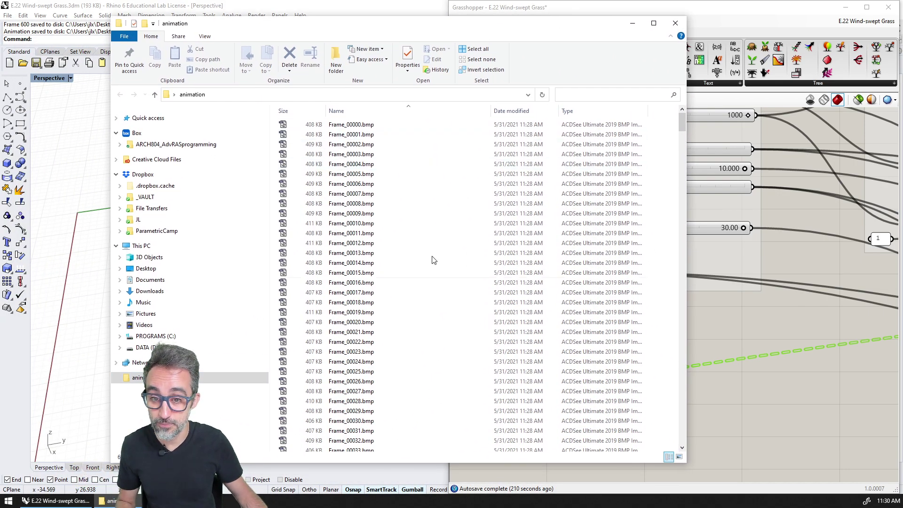
left_click_drag(681, 121, 704, 111)
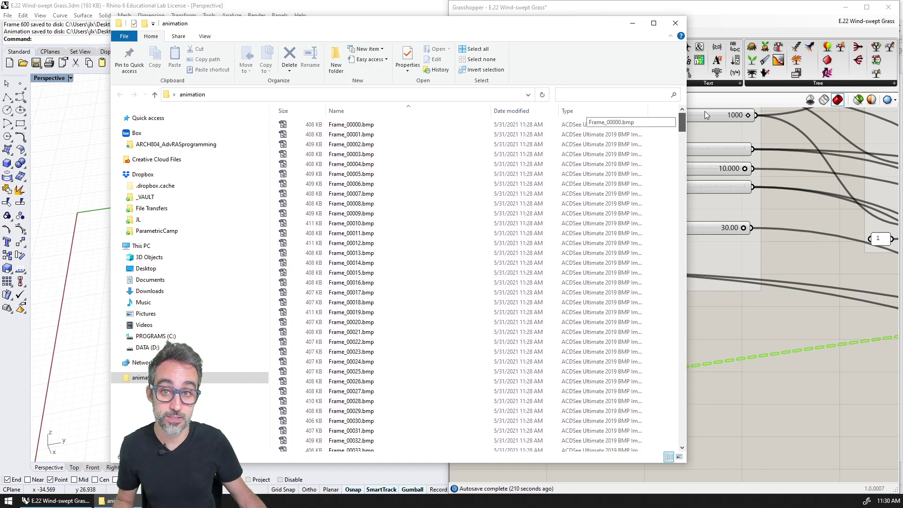
left_click(363, 125)
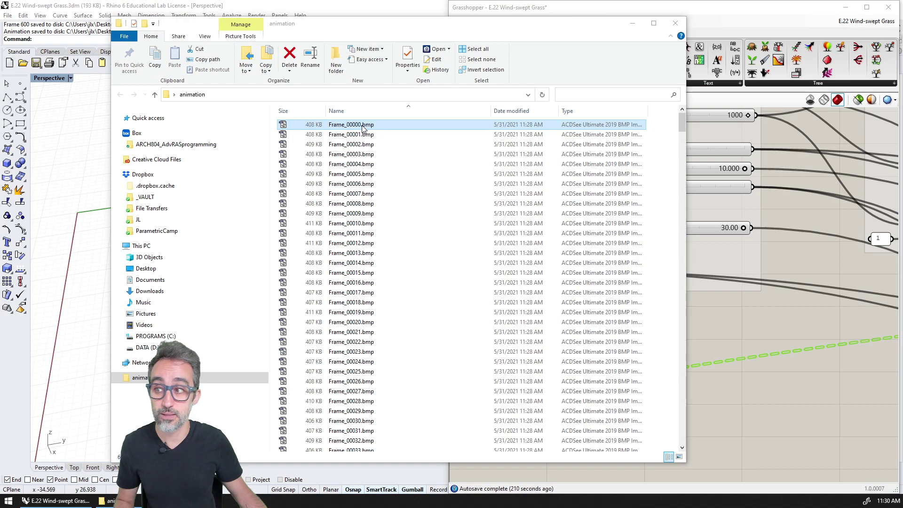
double_click(363, 125)
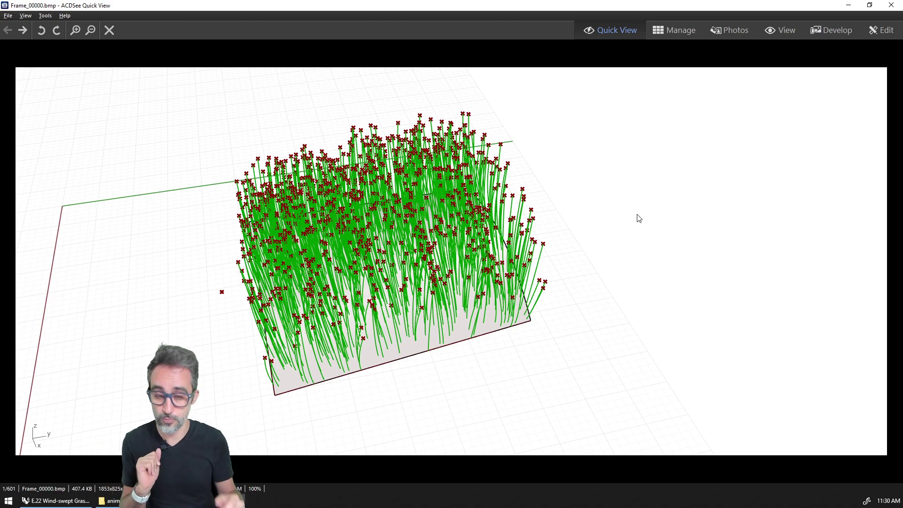
Step: Step forward through seven rendered grass frames to check the wind motion, then close ACDSee
key("Right")
key("Right")
key("Right")
key("Right")
key("Right")
key("Right")
key("Right")
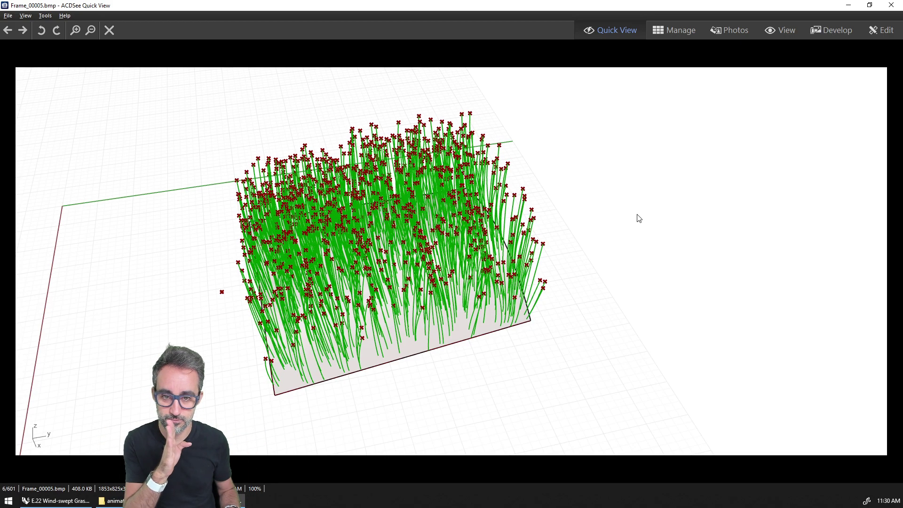
key("Right")
key("Right")
key("Right")
key("Right")
key("Right")
key("Right")
key("Right")
key("Right")
key("Right")
key("Right")
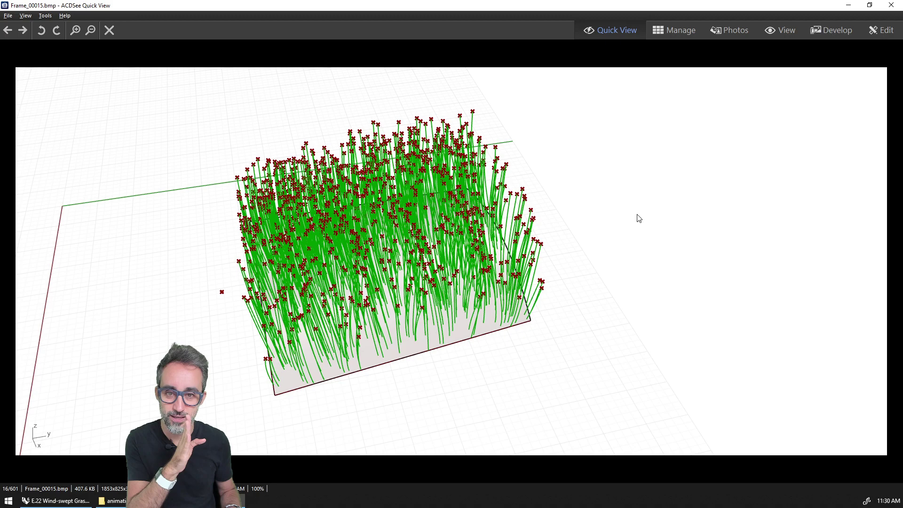
key("Right")
key("Right")
key("Right")
key("Right")
key("Right")
key("Right")
key("Right")
key("Right")
key("Right")
key("Right")
key("Right")
key("Right")
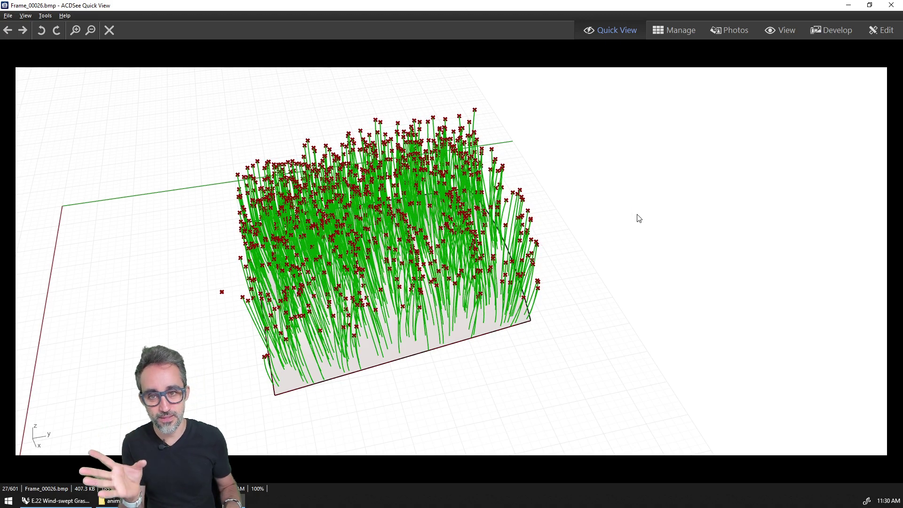
key("Right")
key("Right")
key("Right")
key("Right")
key("Right")
key("Right")
key("Right")
key("Right")
key("Right")
key("Right")
key("Right")
key("Right")
key("Right")
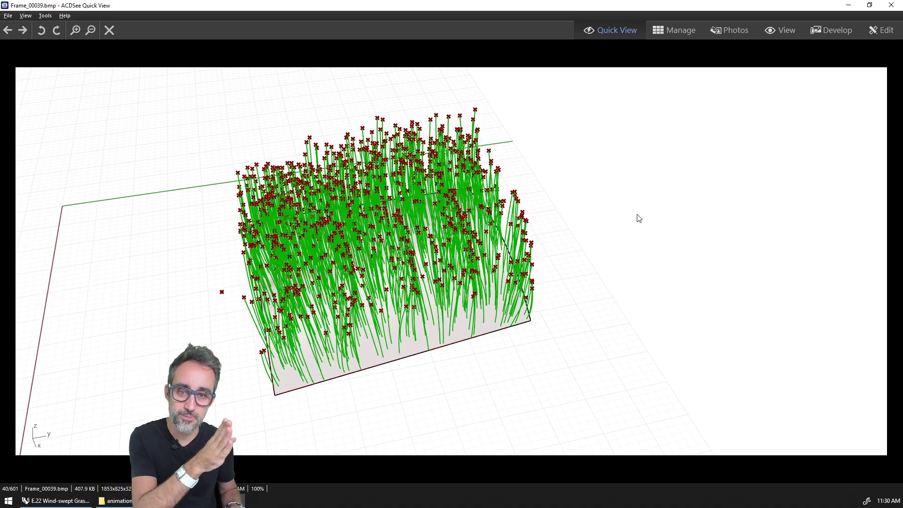
key("Right")
key("Right")
key("Right")
key("Right")
key("Right")
key("Right")
key("Right")
key("Right")
key("Right")
key("Right")
key("Right")
key("Right")
key("Right")
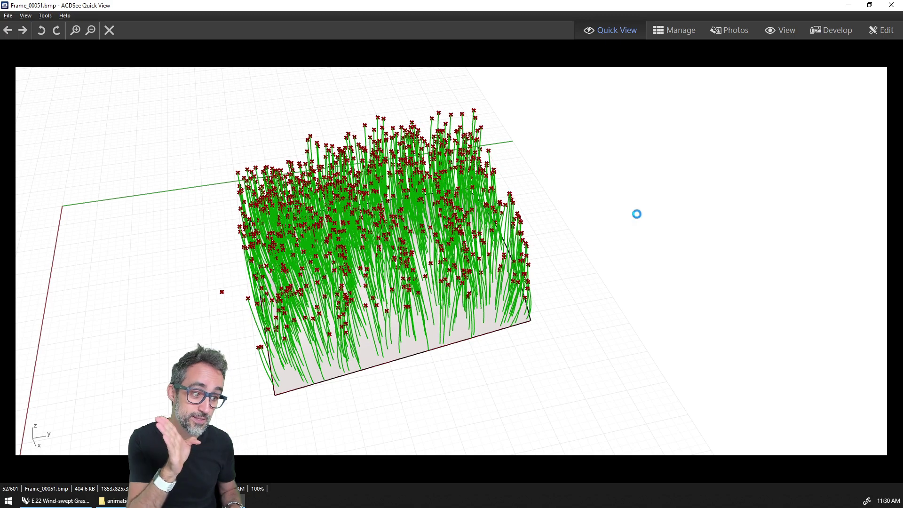
key("Right")
key("Right")
key("Right")
key("Right")
key("Right")
key("Right")
key("Right")
key("Right")
key("Right")
key("Right")
key("Right")
key("Right")
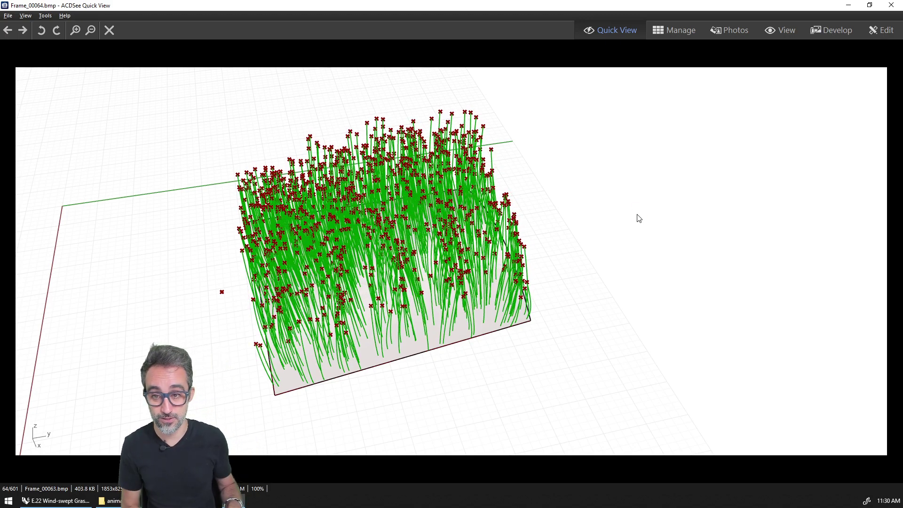
key("Right")
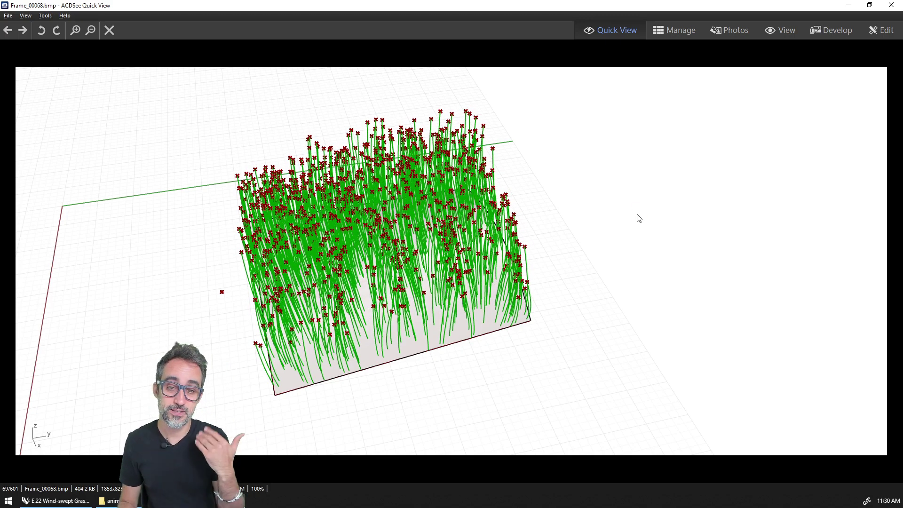
key("Escape")
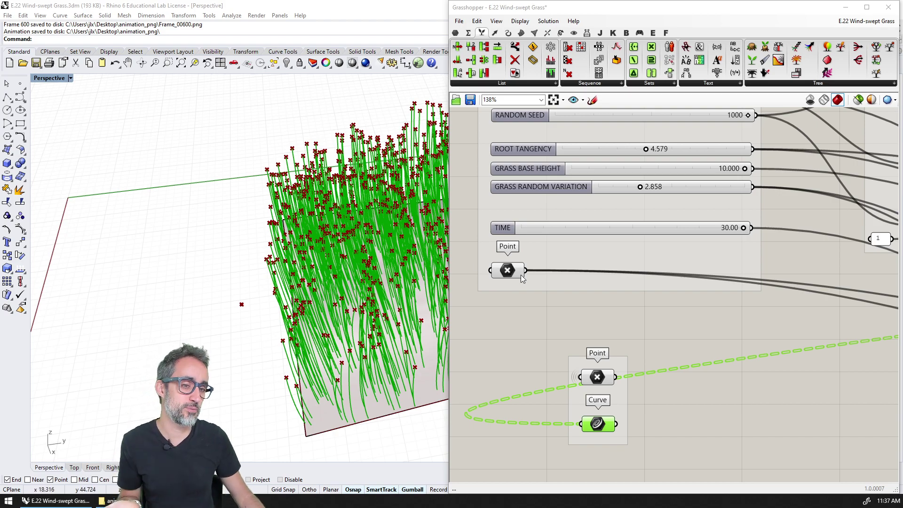
right_click(545, 227)
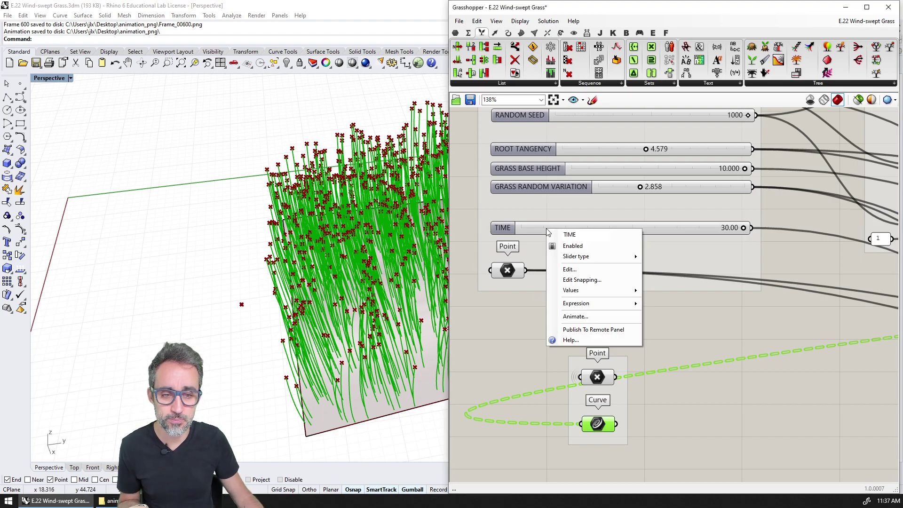
left_click(577, 316)
left_click_drag(541, 155, 393, 99)
left_click_drag(387, 144, 375, 145)
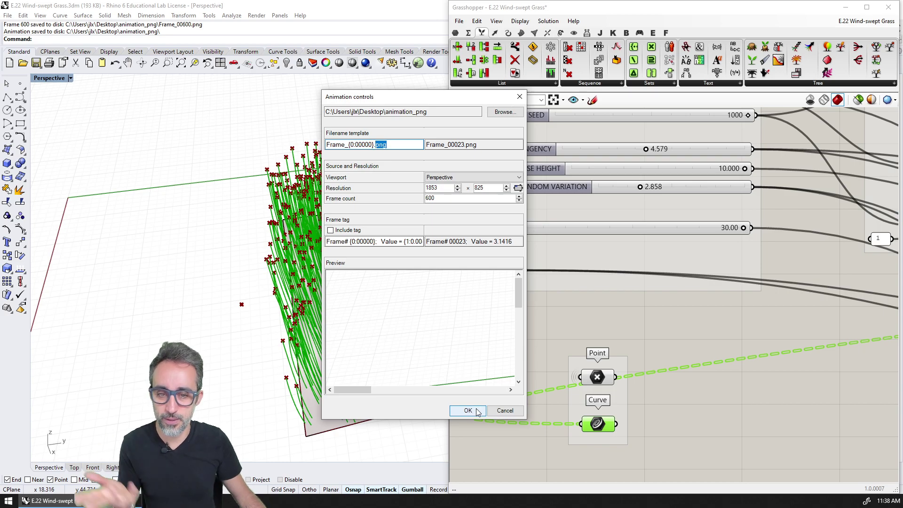
left_click(505, 410)
Step: Bring the animation_png folder forward, move it left of Grasshopper, and widen it and its Type column
left_click(107, 501)
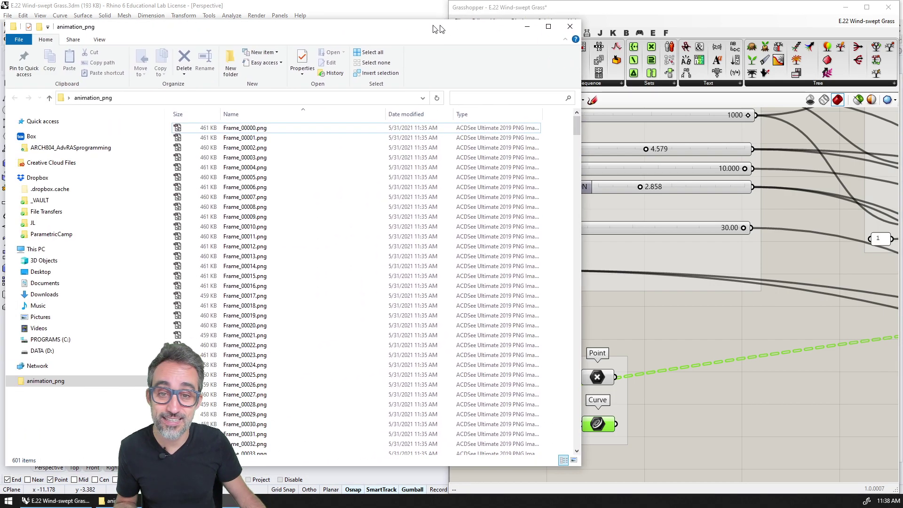
left_click_drag(429, 9, 654, 32)
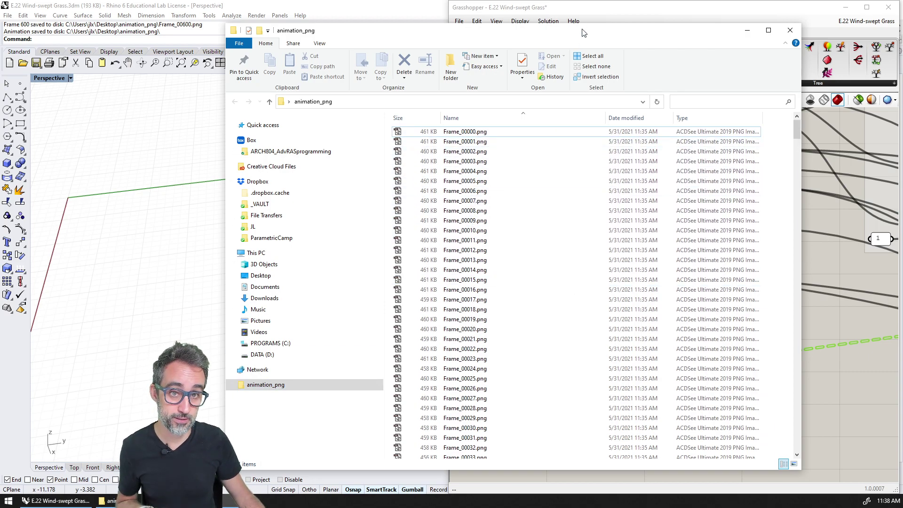
left_click_drag(583, 30, 449, 35)
left_click_drag(666, 97, 789, 98)
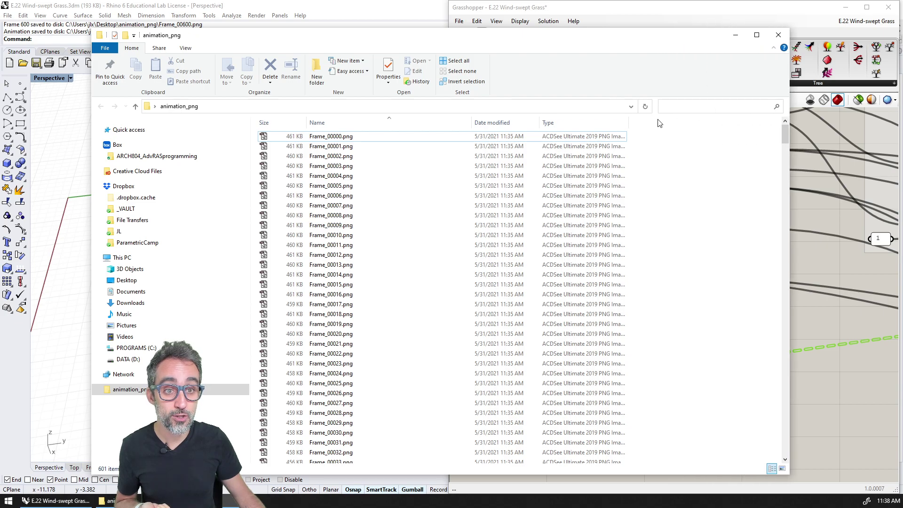
left_click_drag(628, 121, 681, 122)
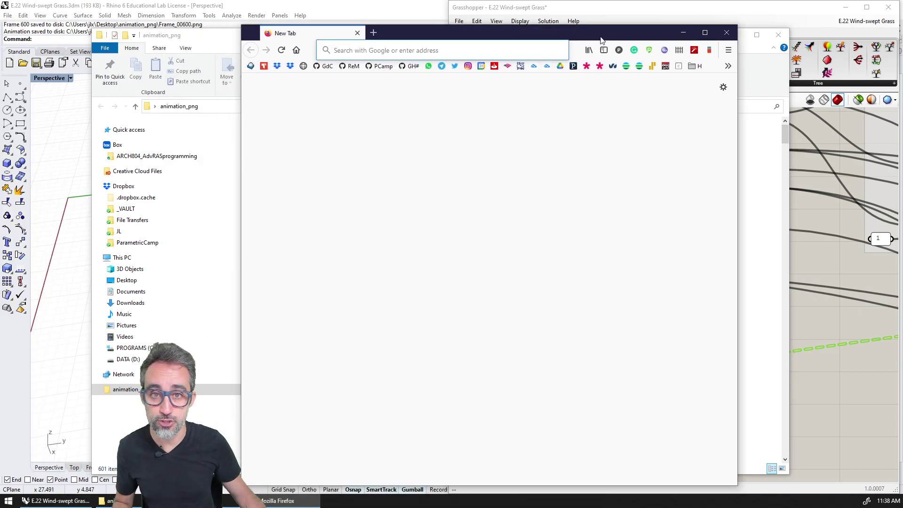
Step: Google 'ffmpeg' in Firefox, maximize and zoom the results, then minimize the browser
type("ffmpeg")
key("Return")
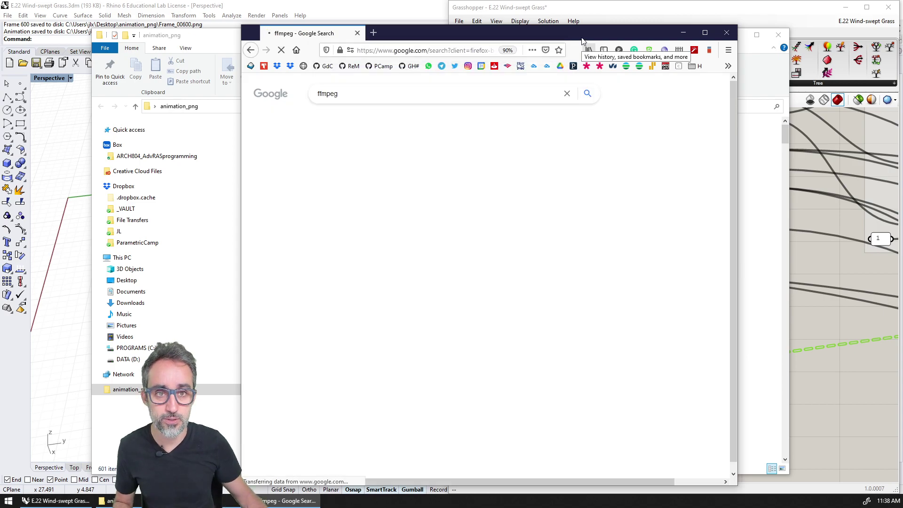
double_click(583, 32)
key("ctrl+plus")
key("ctrl+plus")
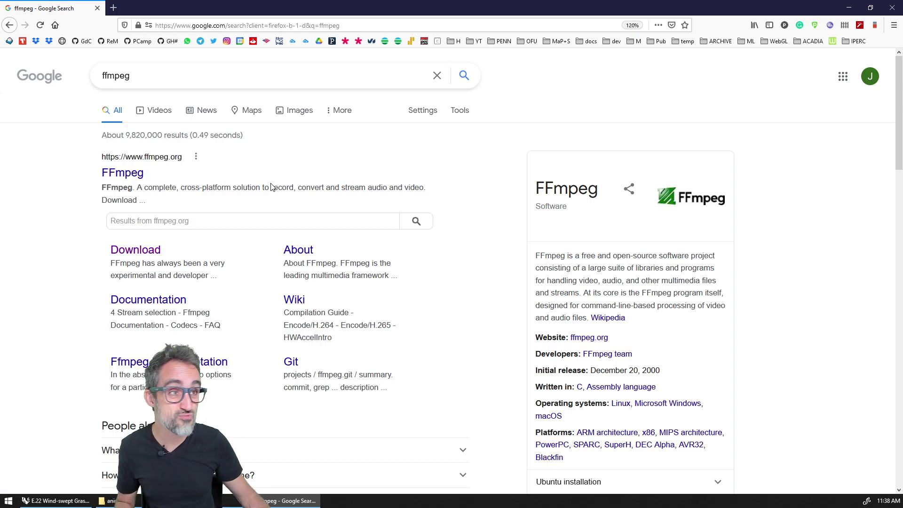
left_click(851, 10)
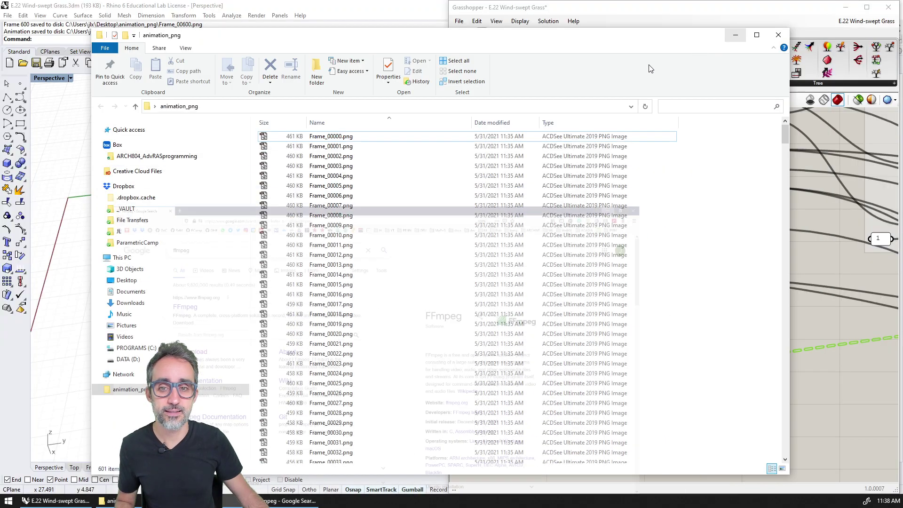
Step: Open PowerShell in animation_png and run 'ffmpeg -framerate 30 -i Frame_%05d.png animation.mp4'
right_click(708, 193)
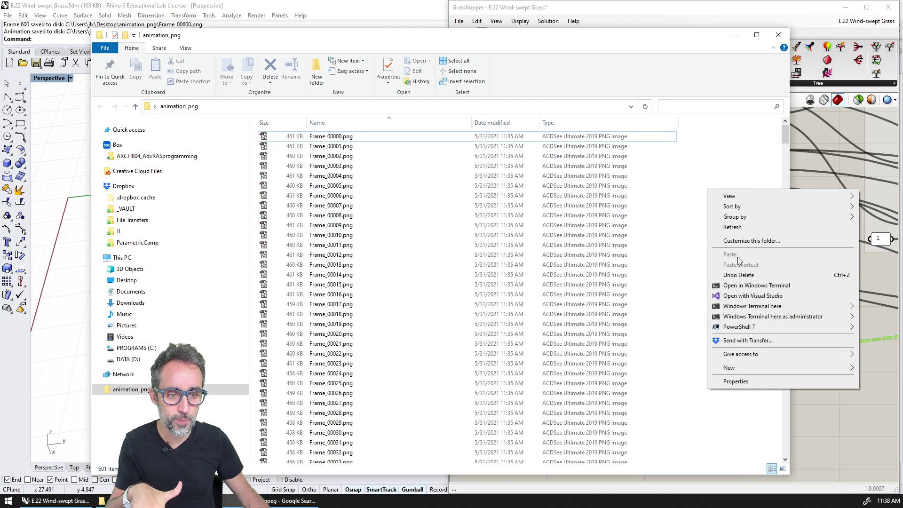
left_click(714, 287)
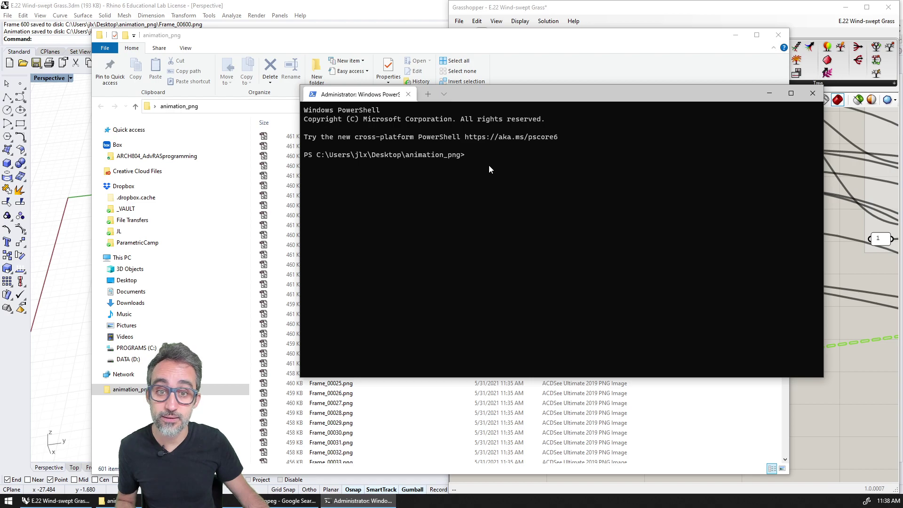
type("ffmpe")
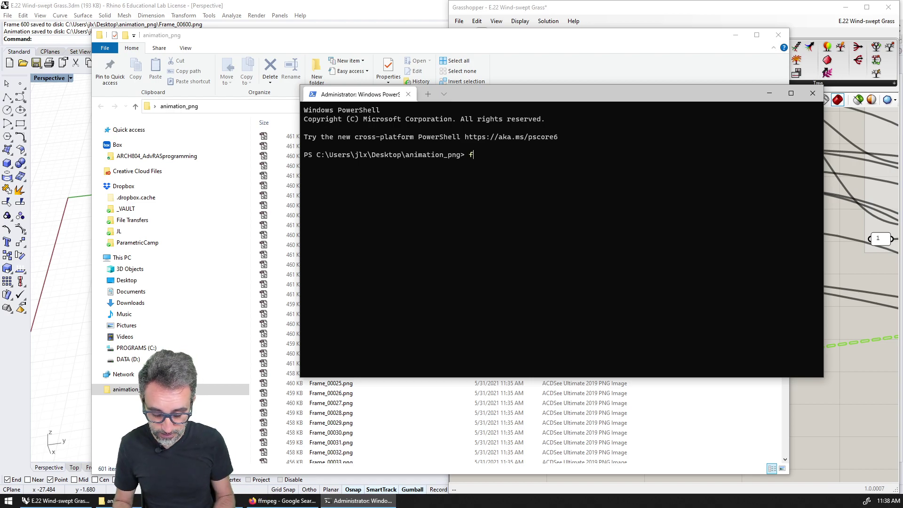
type("g ")
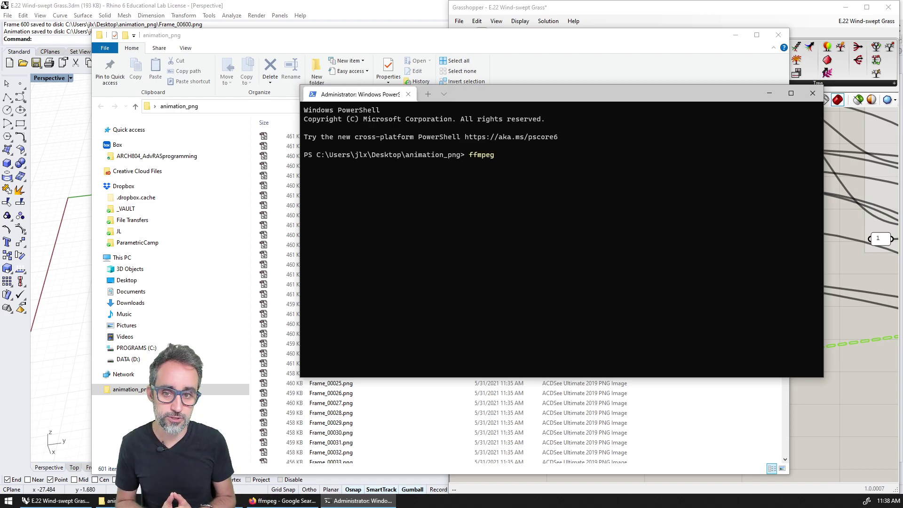
type("-frame")
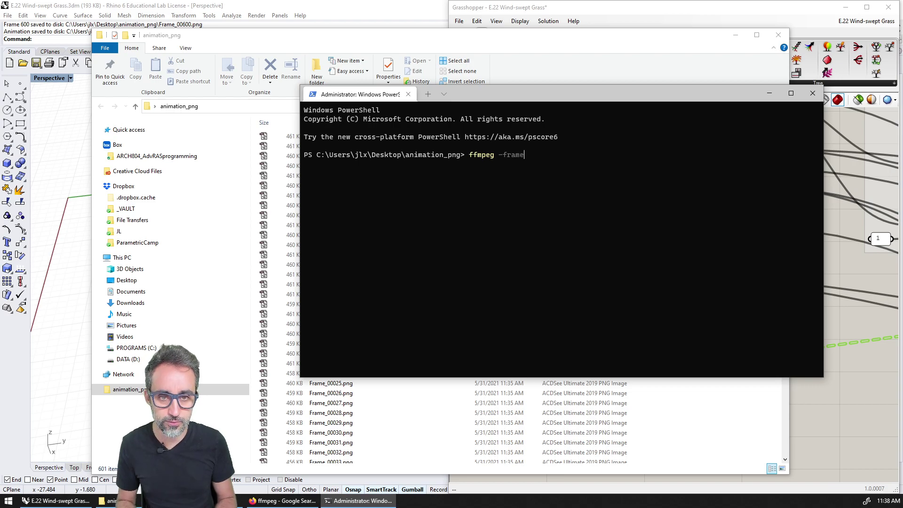
type("rate 30 ")
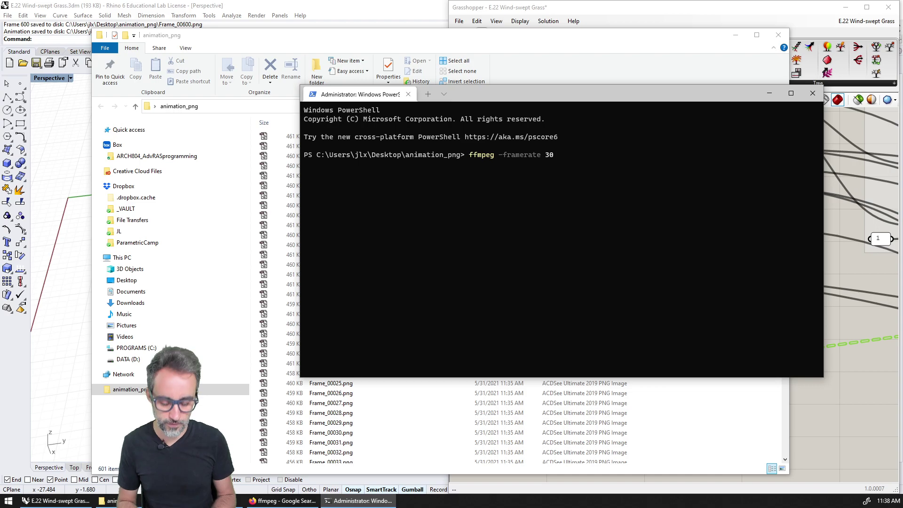
type("-i")
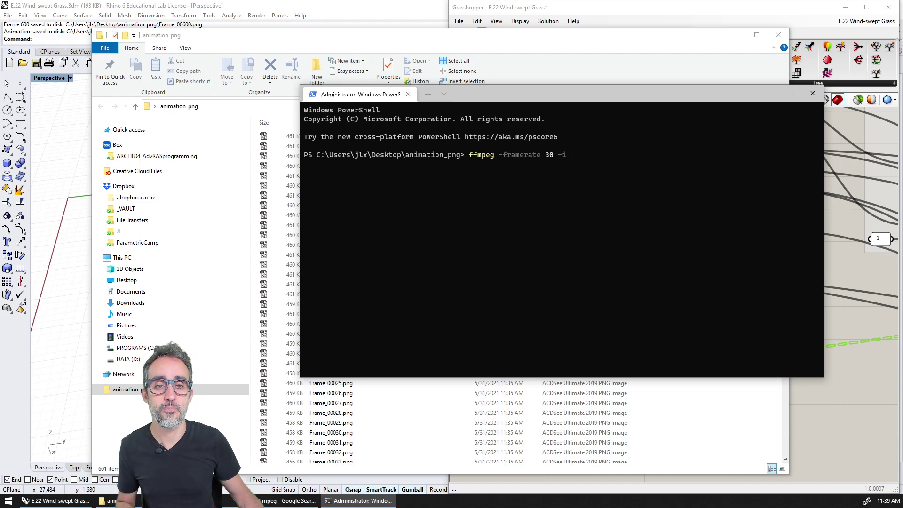
left_click_drag(491, 94, 557, 91)
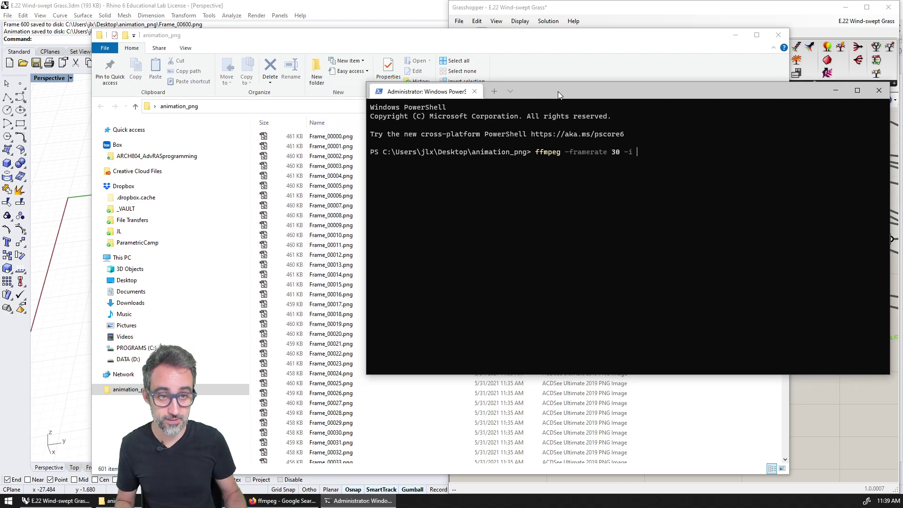
type("Frame")
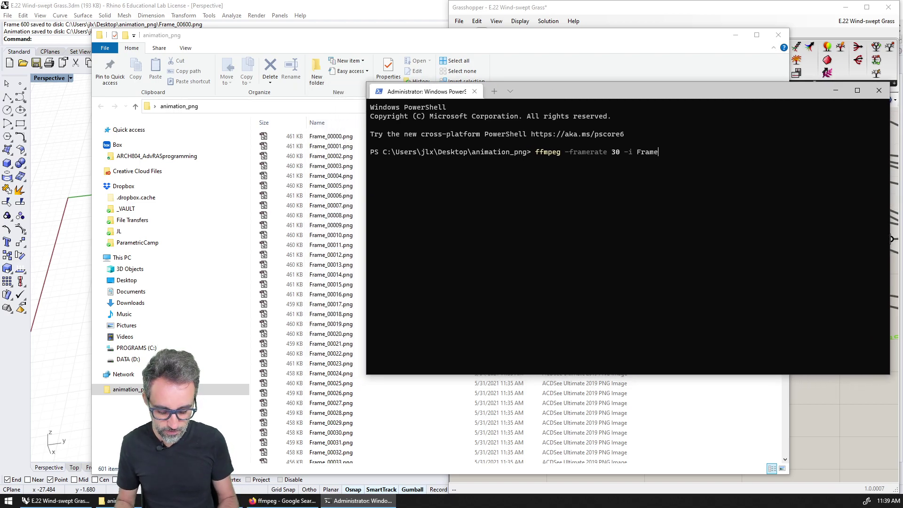
type("_")
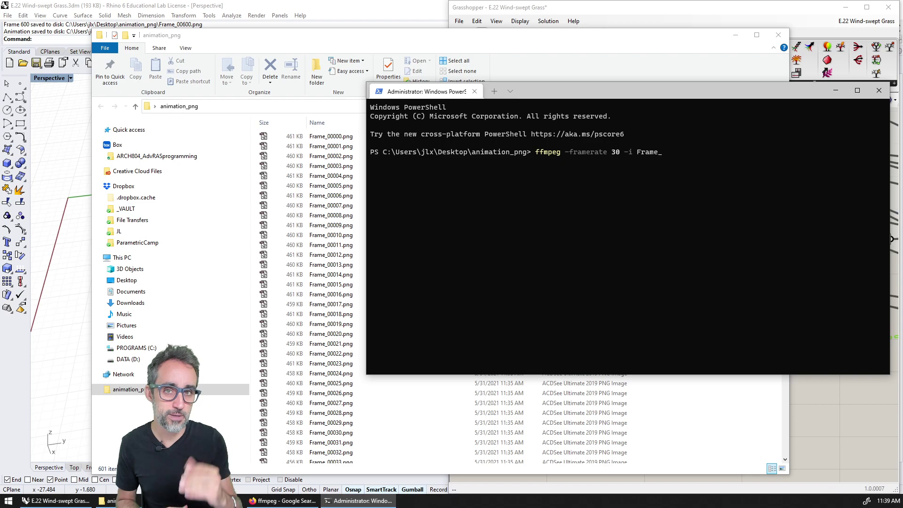
type("%05d")
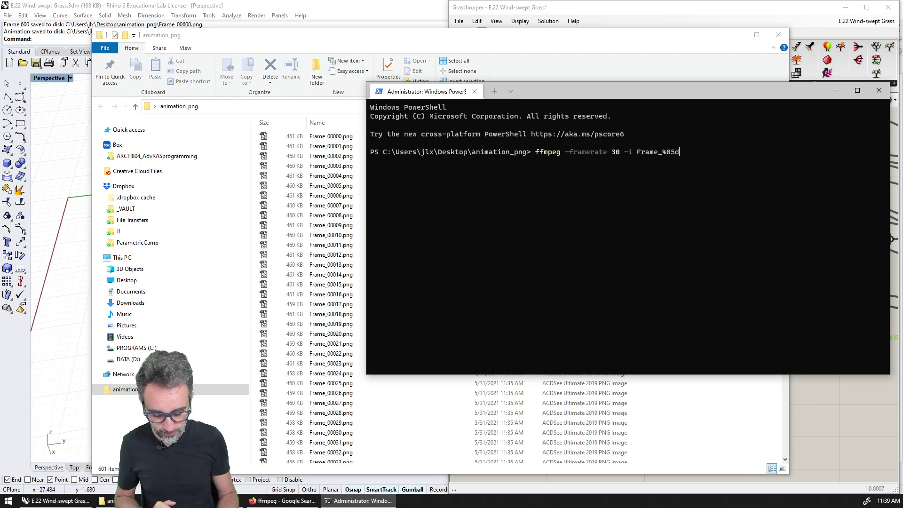
type(".png")
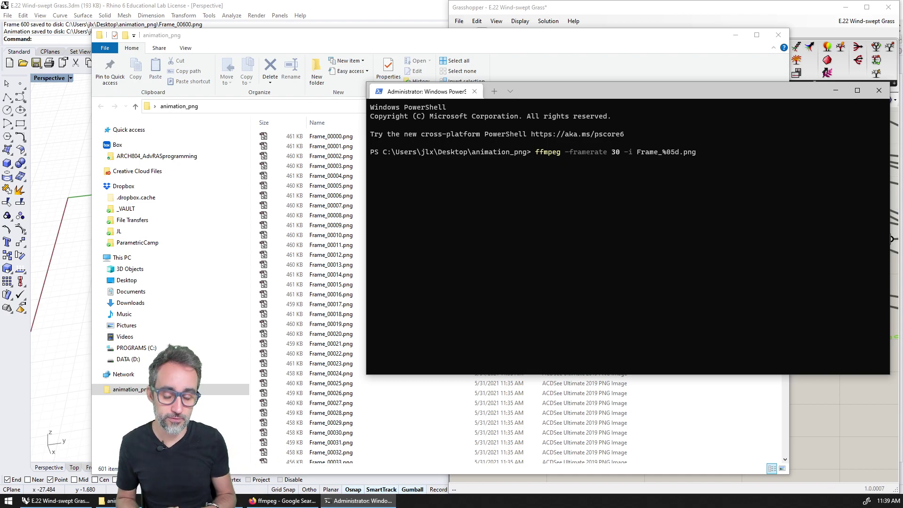
type(" animation.")
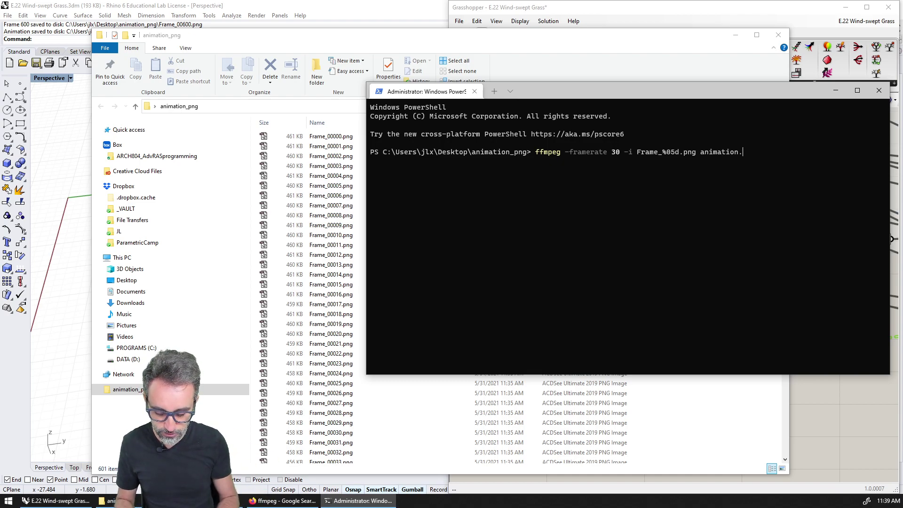
type("mp4")
key("Return")
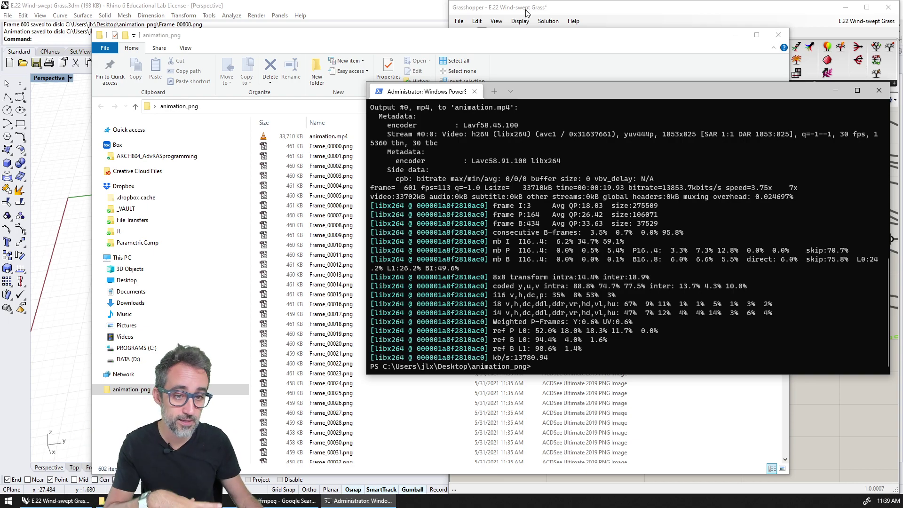
Step: Play animation.mp4 in VLC, then exit full-screen playback
left_click(333, 137)
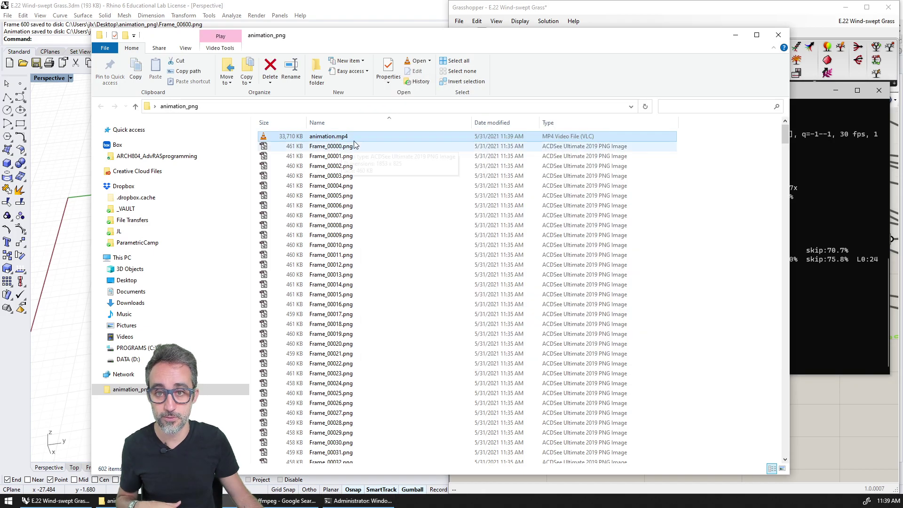
double_click(327, 137)
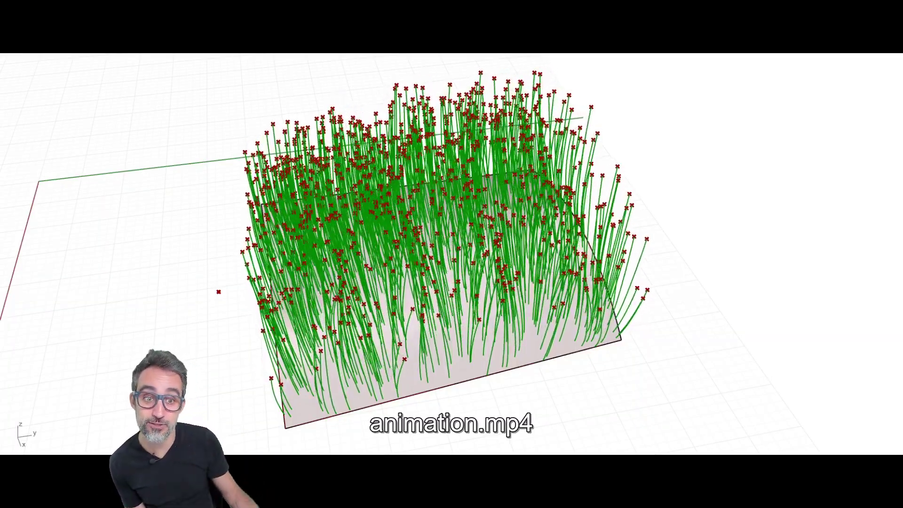
mouse_move(736, 374)
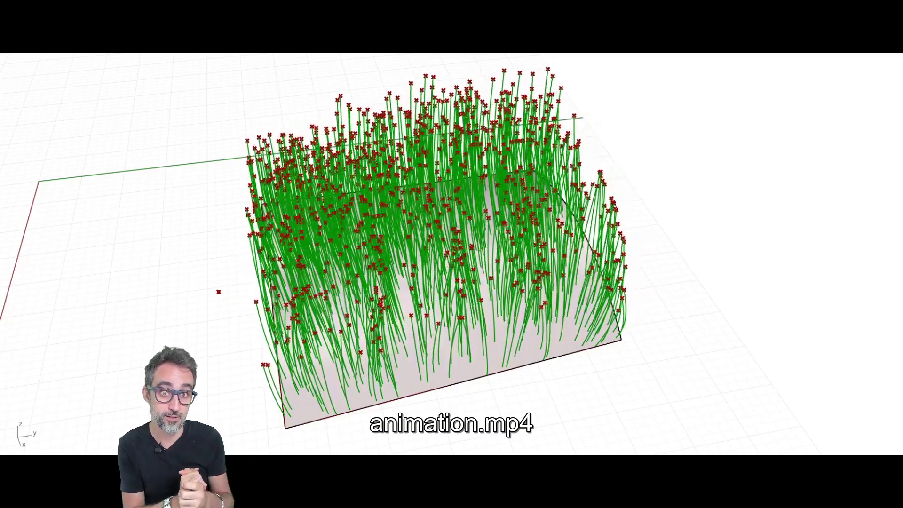
key("Escape")
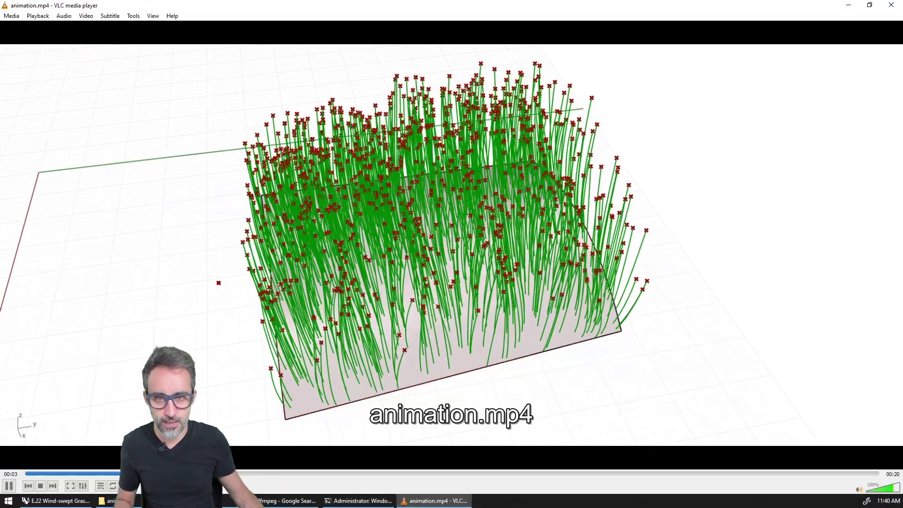
Step: Enlarge the PowerShell window to review the ffmpeg output, then pause the video at 00:14
key("alt+Tab")
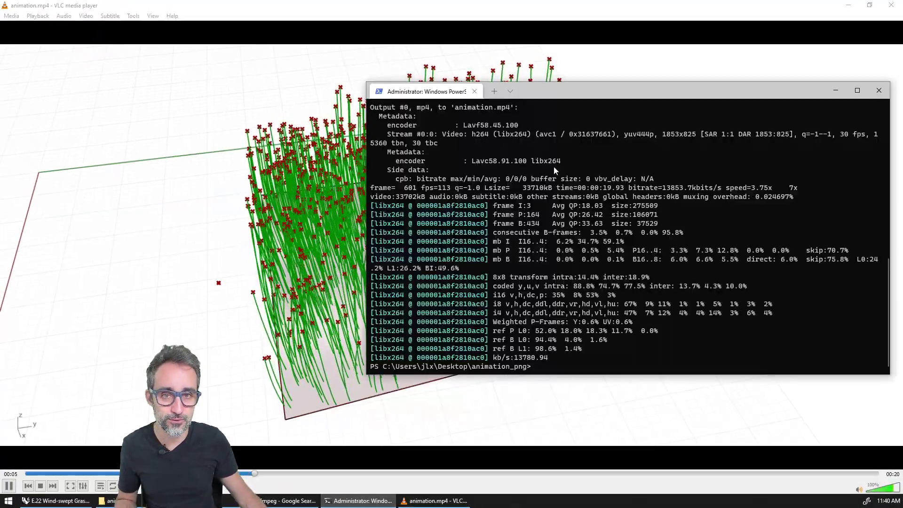
left_click_drag(555, 87, 550, 40)
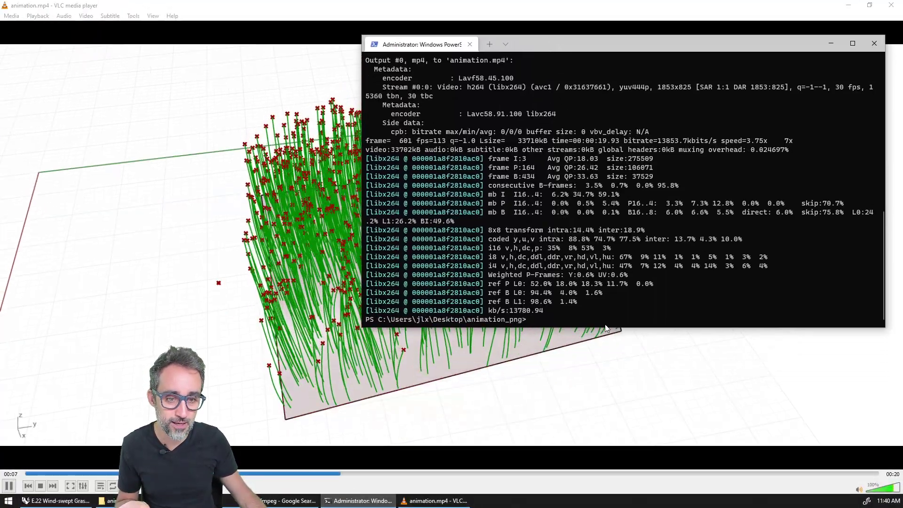
left_click_drag(598, 328, 599, 453)
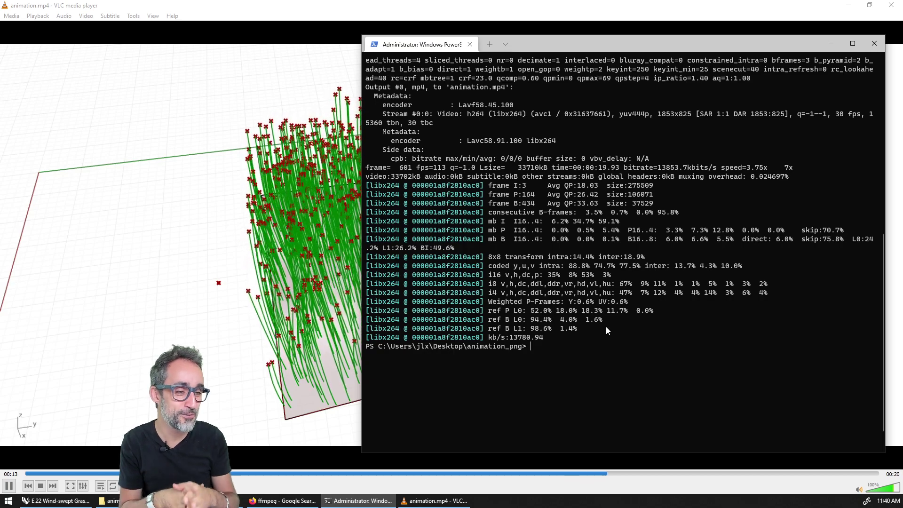
scroll(605, 327, "down", 1)
left_click(326, 233)
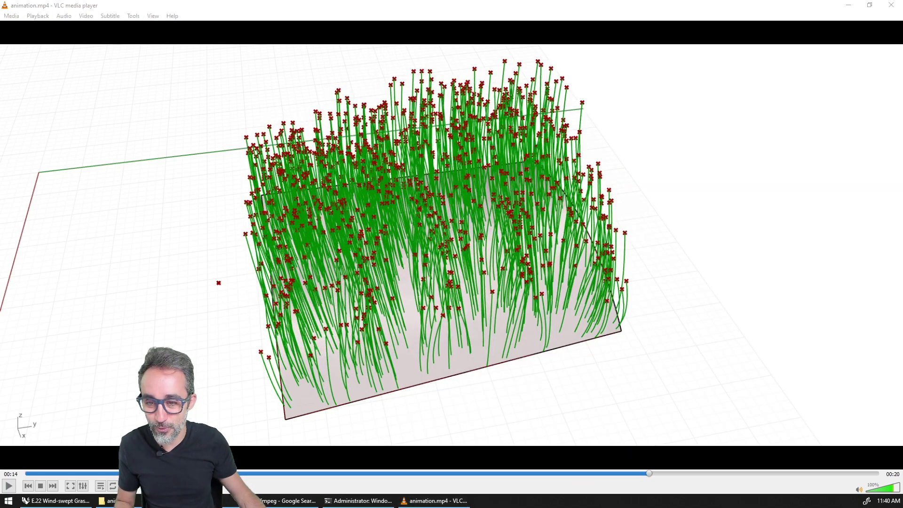
Step: Go to GitHub, filter repositories by 'ffmpeg', and open ffmpeg-cheatsheet
left_click(276, 503)
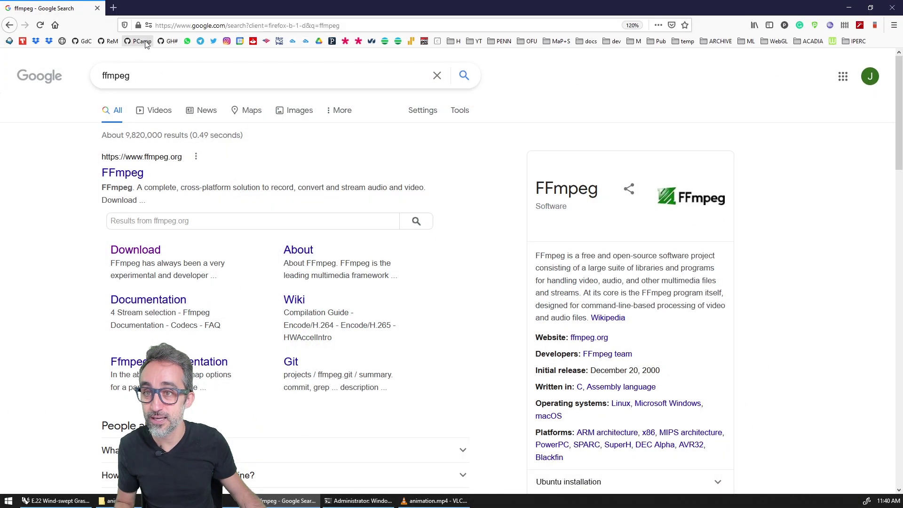
left_click(86, 42)
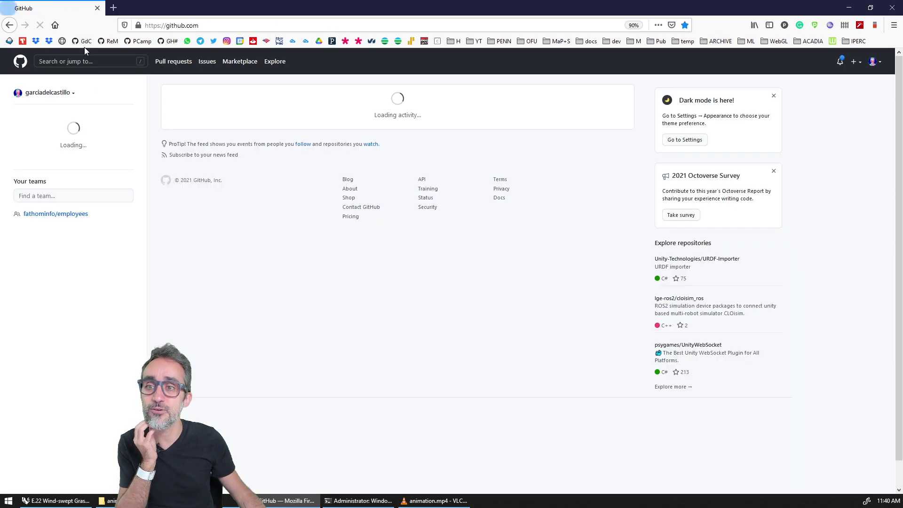
left_click(62, 137)
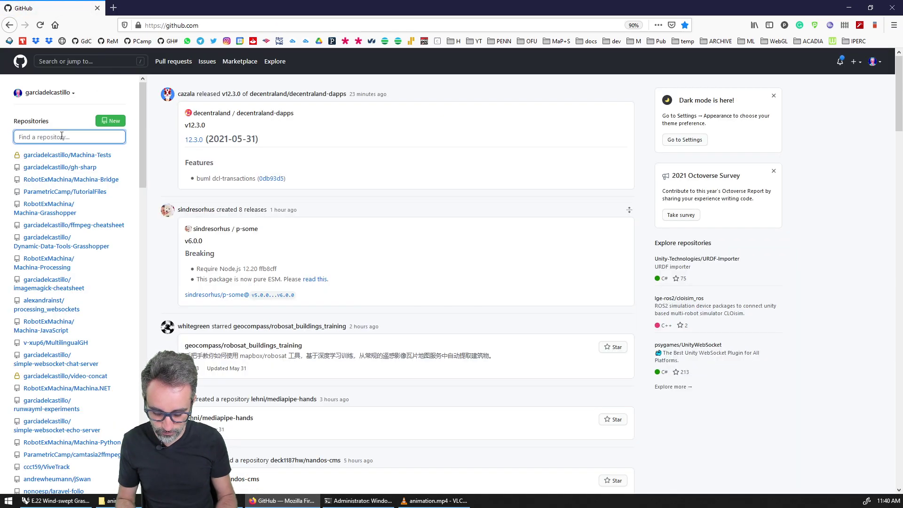
type("ffmpeg")
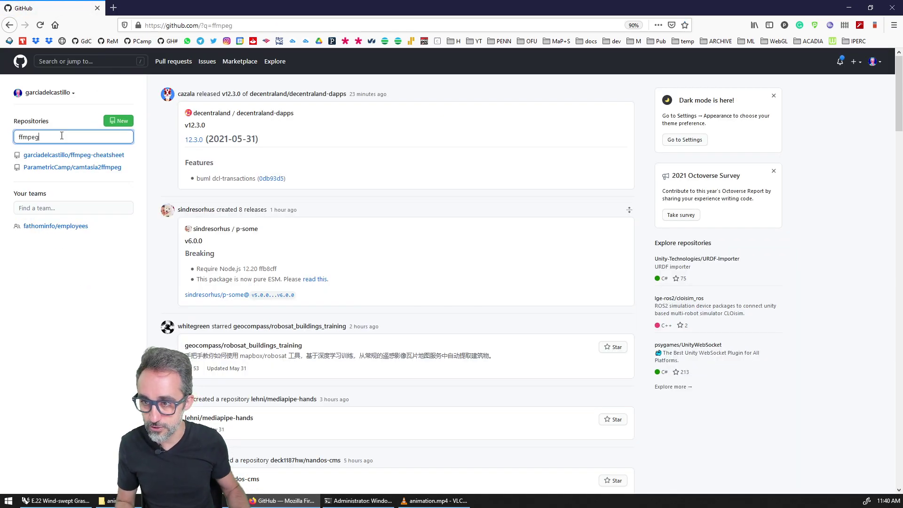
left_click(99, 155)
Step: Scroll through the ffmpeg-cheatsheet README's command recipes and select the page's web address
scroll(293, 245, "down", 2)
scroll(293, 245, "down", 3)
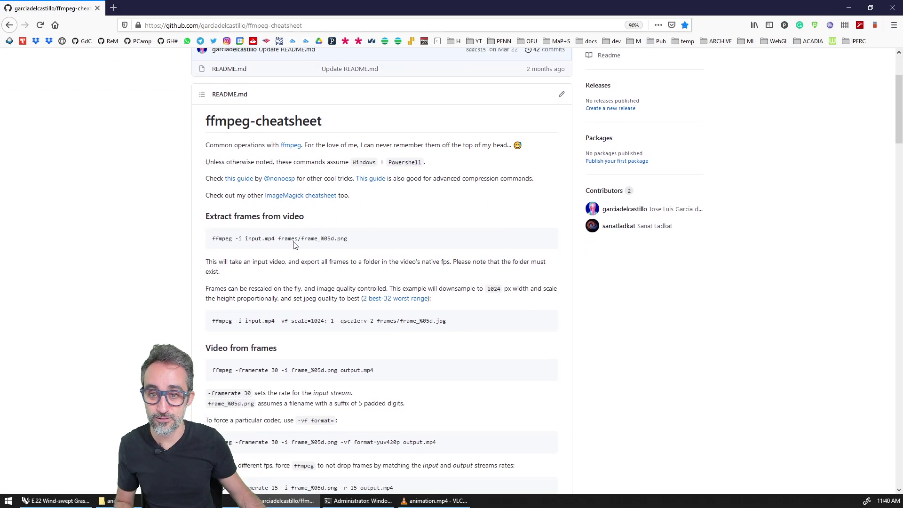
left_click_drag(348, 221, 224, 221)
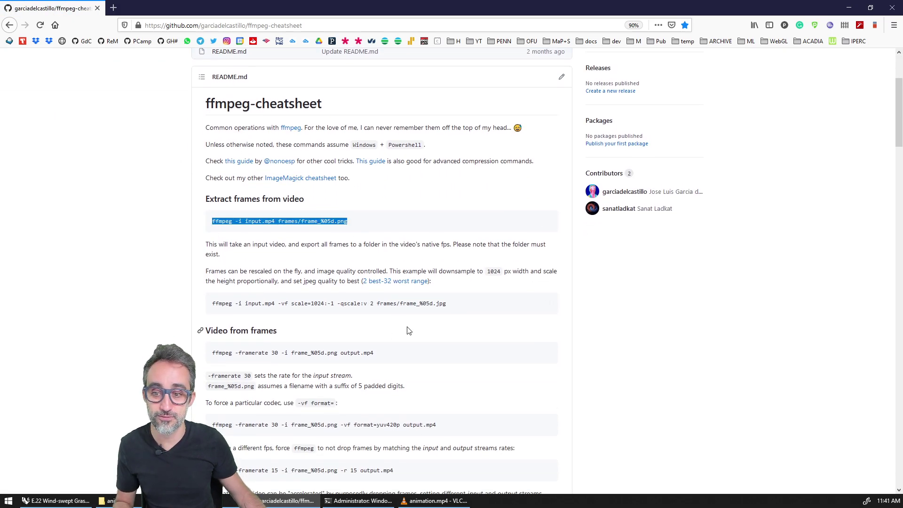
scroll(382, 318, "down", 7)
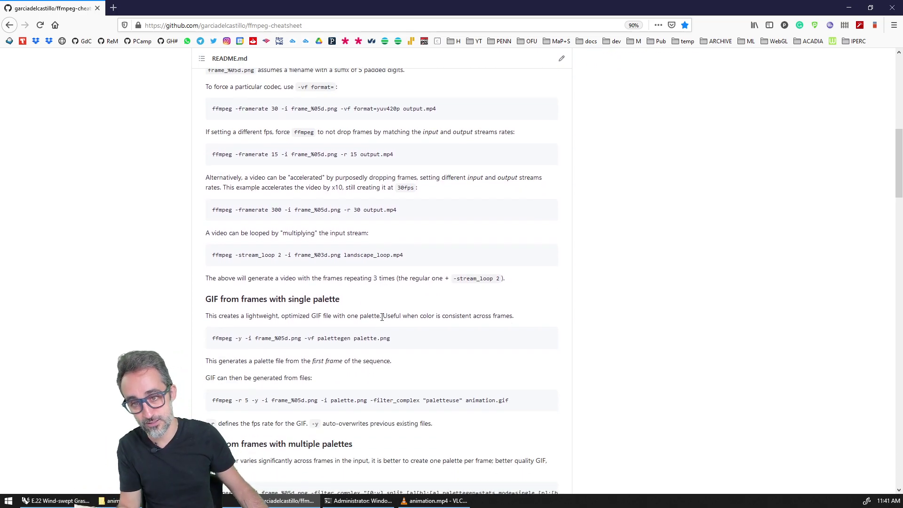
scroll(382, 318, "down", 3)
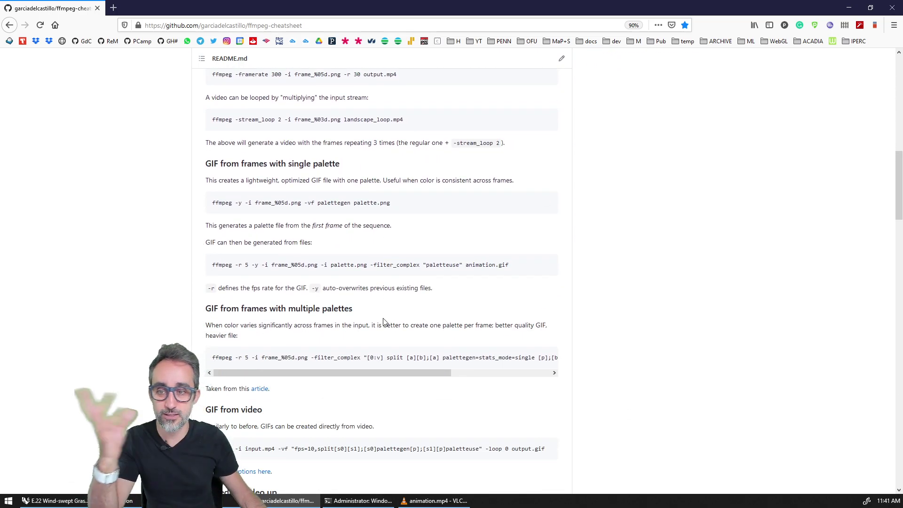
scroll(382, 321, "down", 4)
scroll(383, 322, "down", 4)
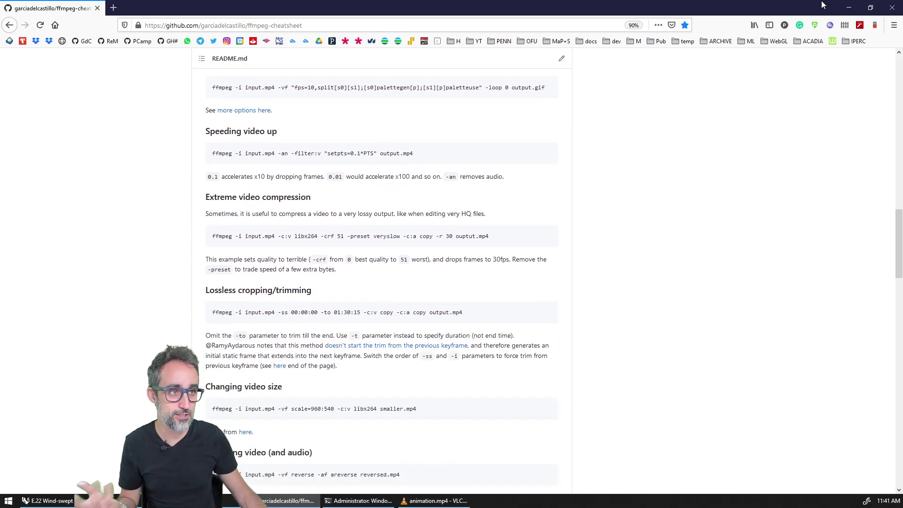
scroll(341, 234, "up", 2, "ctrl")
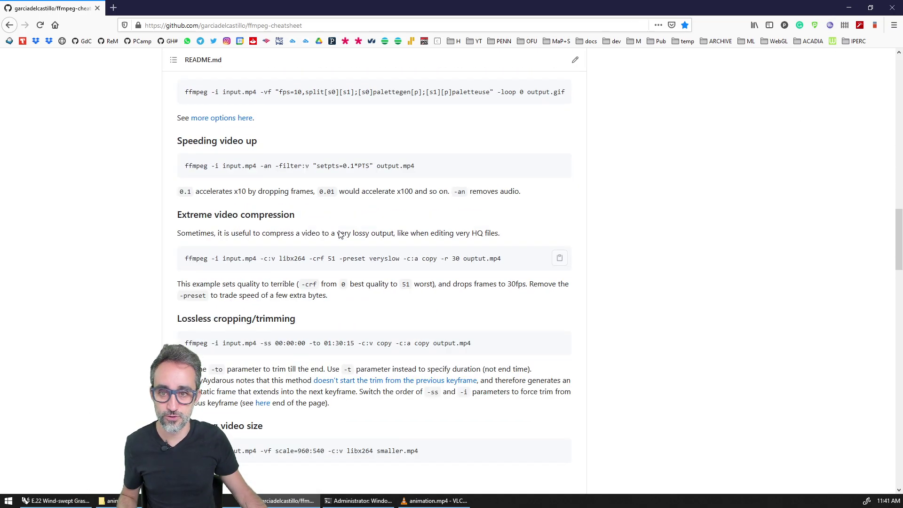
left_click(305, 26)
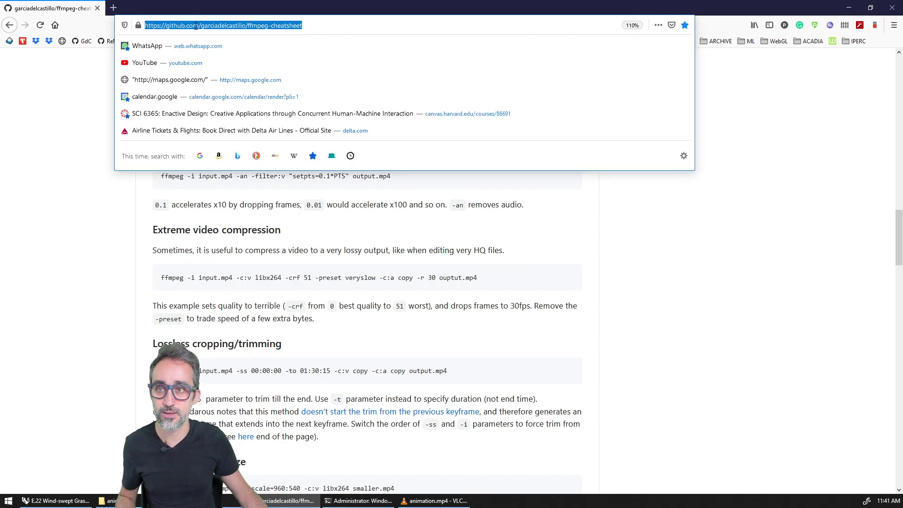
Step: Minimize Firefox to bring VLC back with animation.mp4 paused at 00:14
left_click(715, 273)
left_click(849, 8)
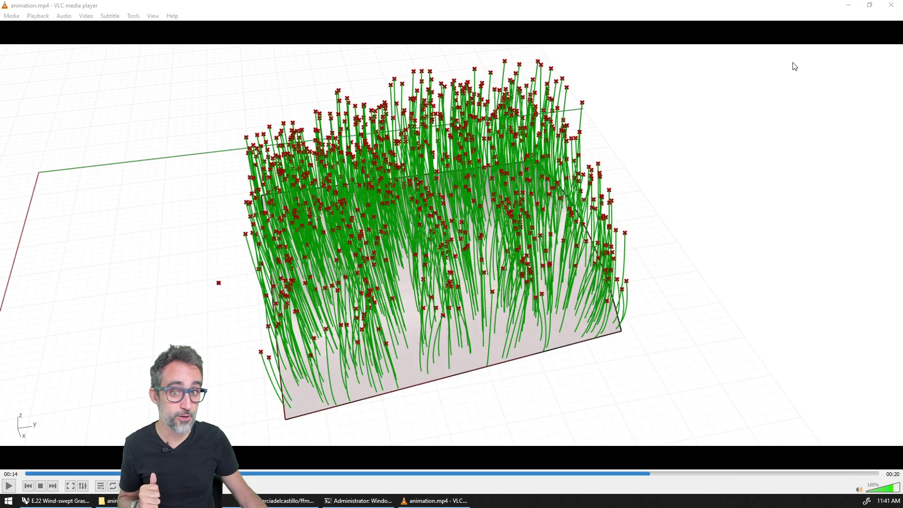